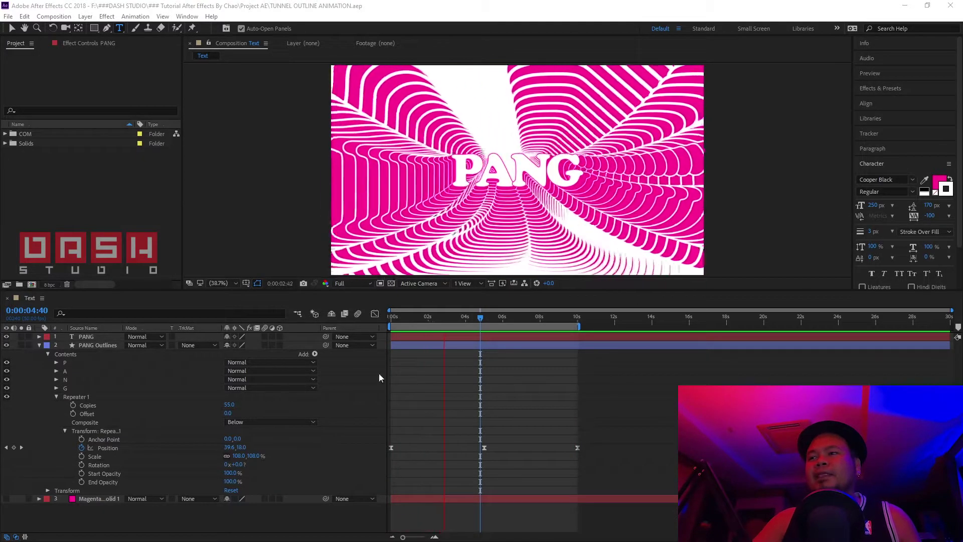
- Stop the preview and create a 1920 x 1080, 50 fps, 30-second composition named "Text"
{"action": "left_click", "coordinate": [434, 396]}
{"action": "key", "text": "space"}
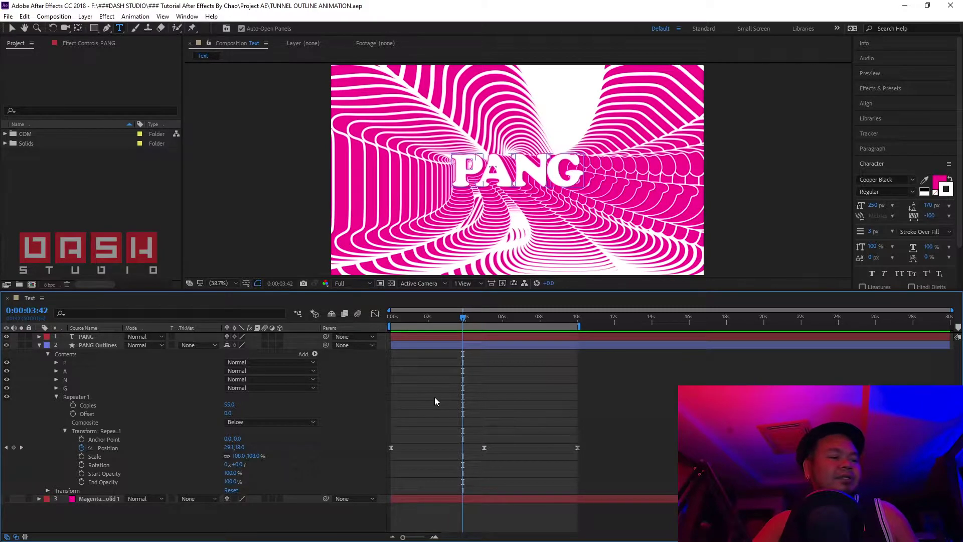
{"action": "key", "text": "ctrl+k"}
{"action": "type", "text": "n"}
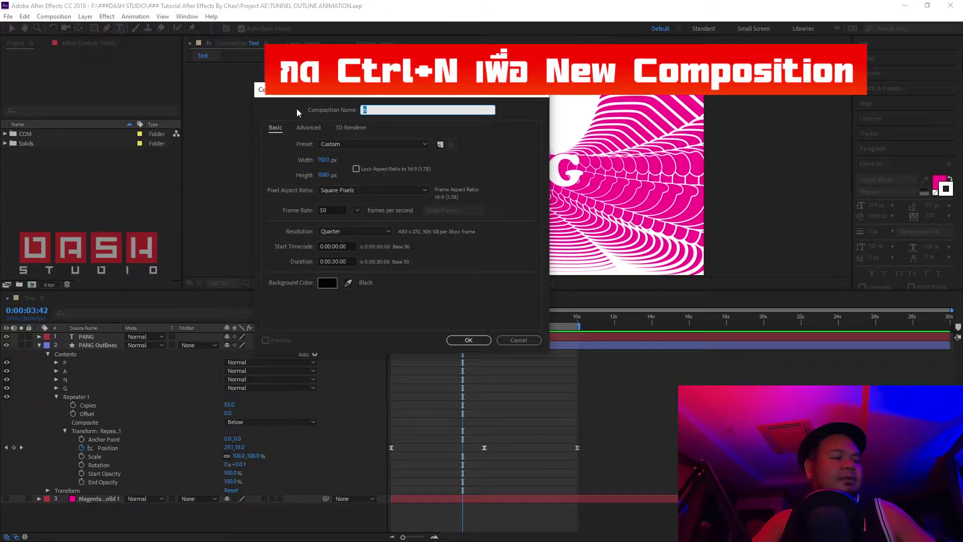
{"action": "type", "text": "Tez"}
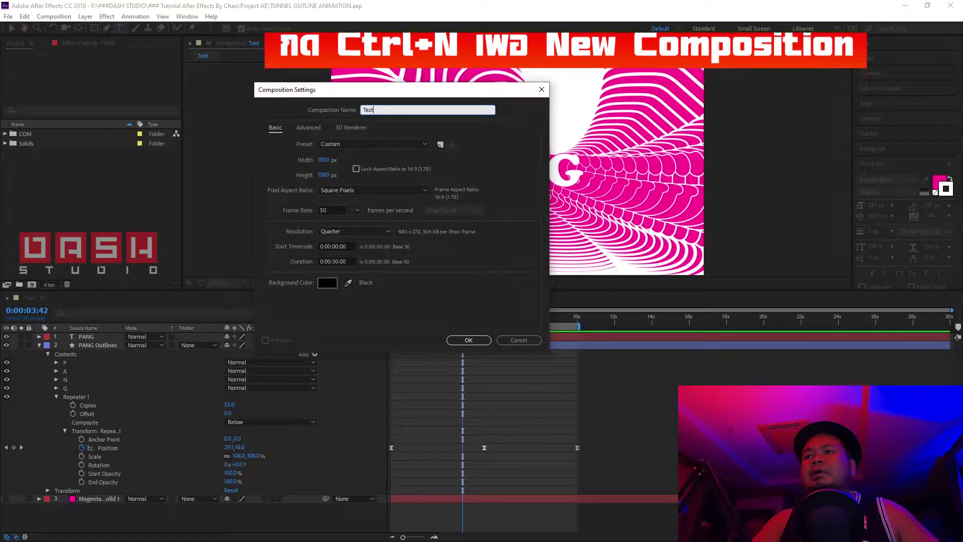
{"action": "type", "text": "t"}
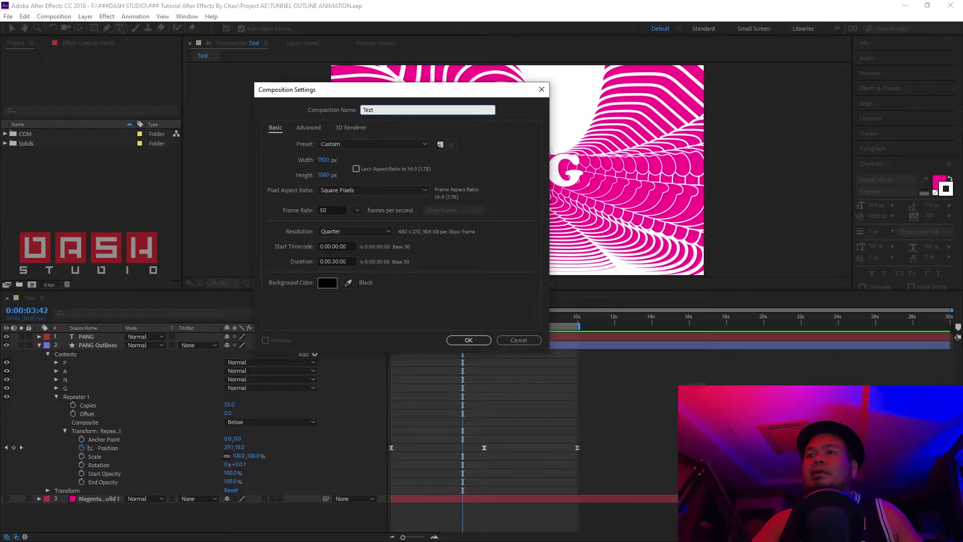
{"action": "type", "text": "x"}
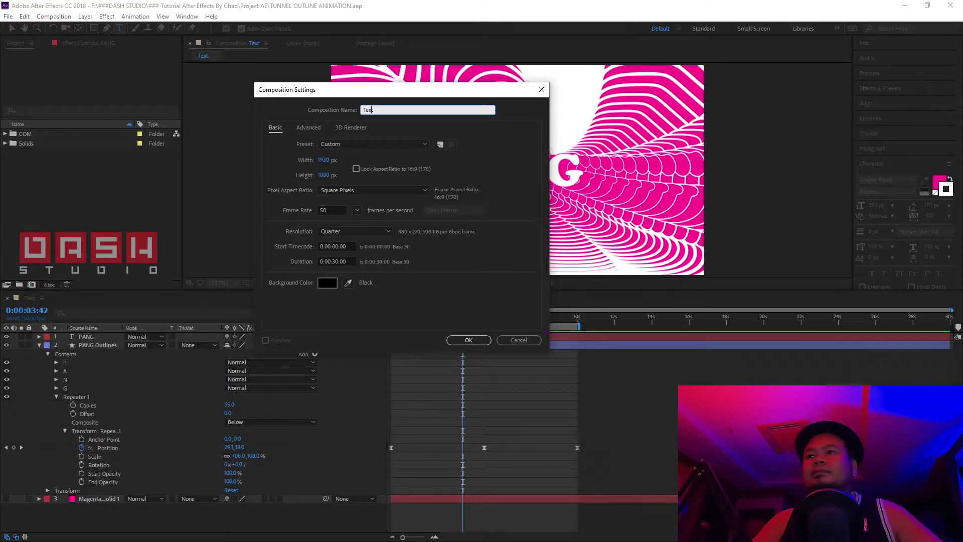
{"action": "left_click", "coordinate": [474, 339]}
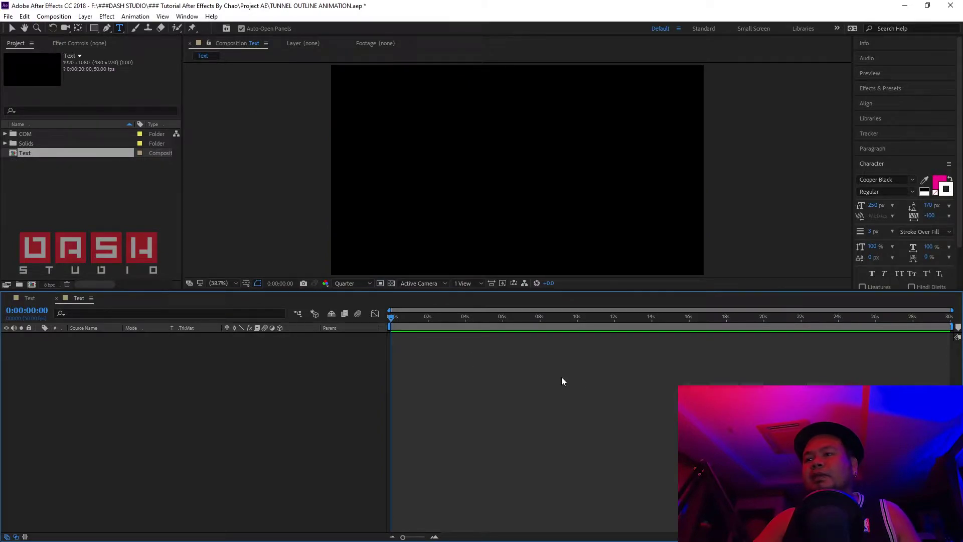
- Add a text layer reading "PANG" to the empty composition
{"action": "right_click", "coordinate": [452, 355]}
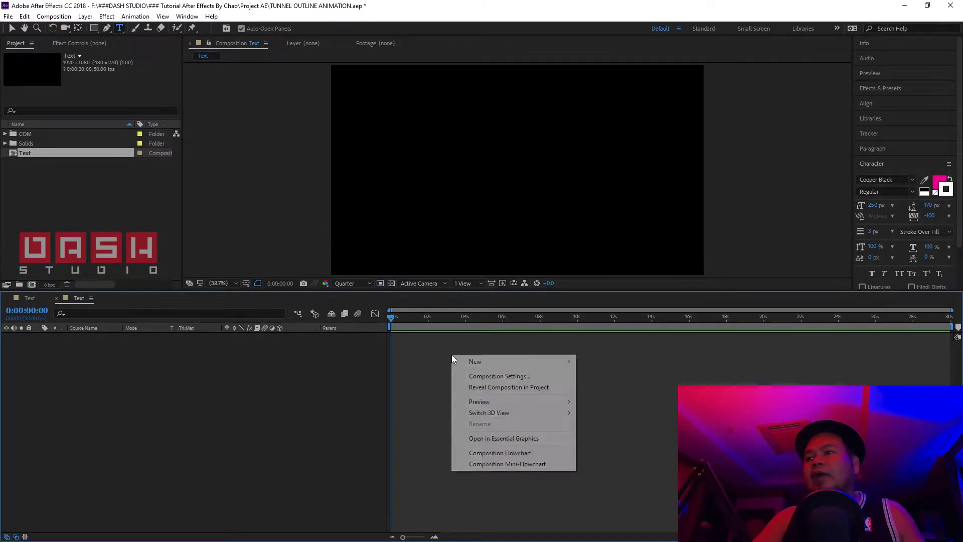
{"action": "mouse_move", "coordinate": [516, 362]}
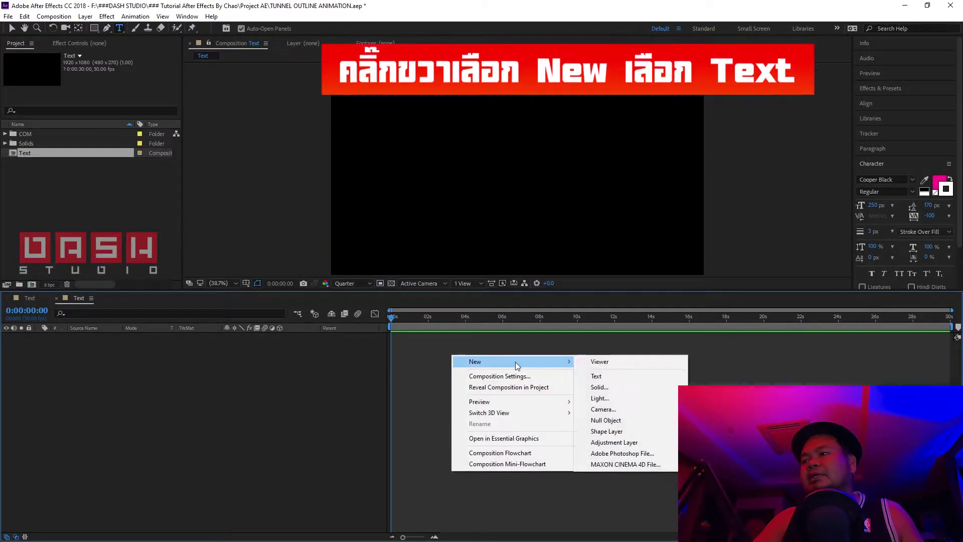
{"action": "left_click", "coordinate": [634, 378]}
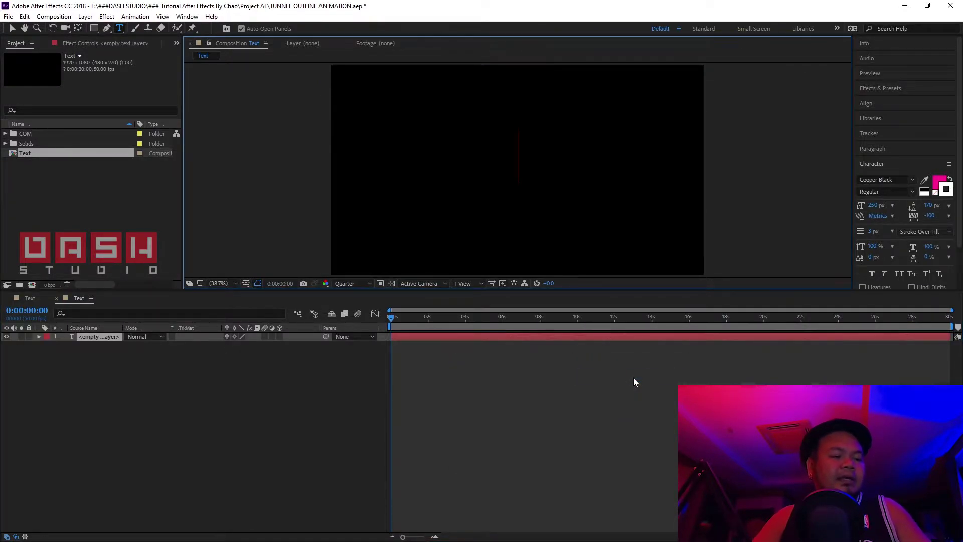
{"action": "type", "text": "P"}
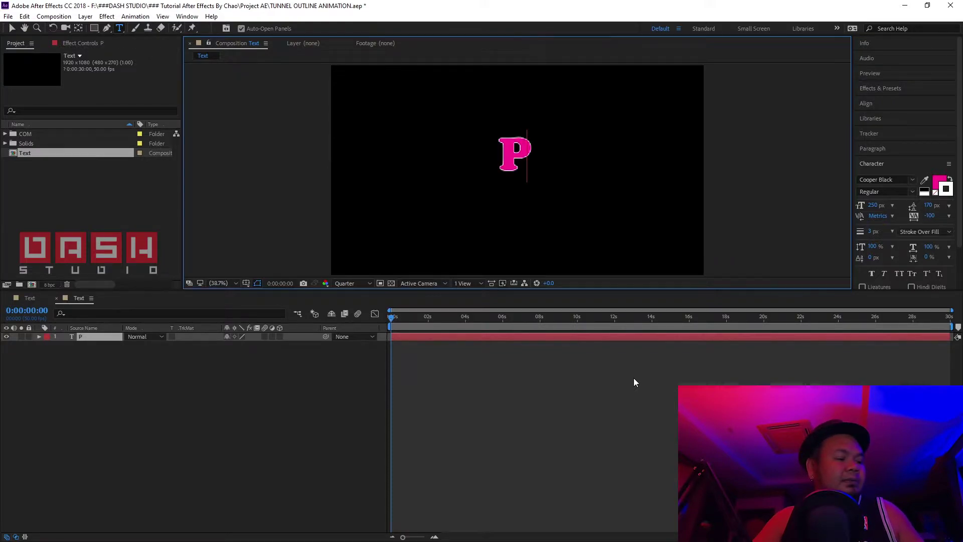
{"action": "type", "text": "ANG"}
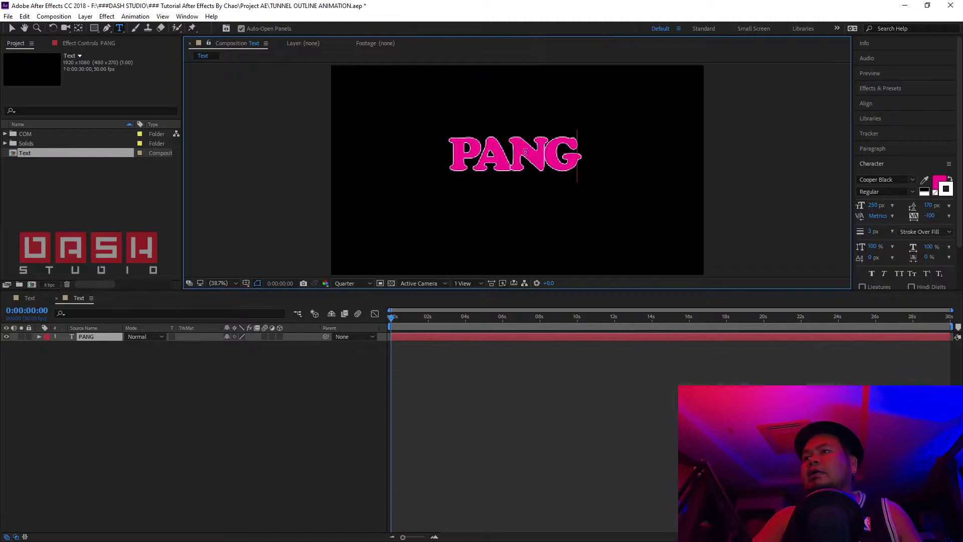
- Centre the PANG text horizontally and vertically in the composition and return to the Selection tool
{"action": "key", "text": "ctrl+a"}
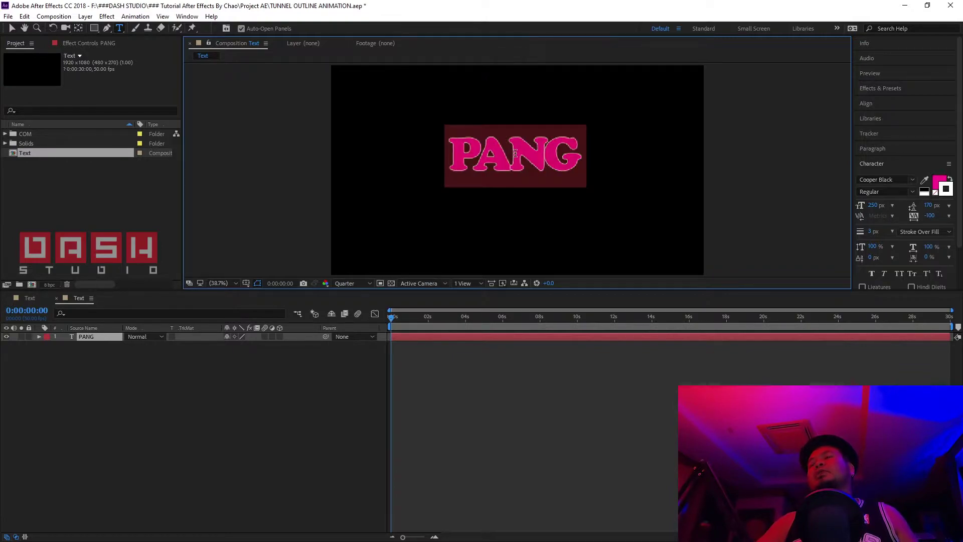
{"action": "left_click", "coordinate": [875, 106]}
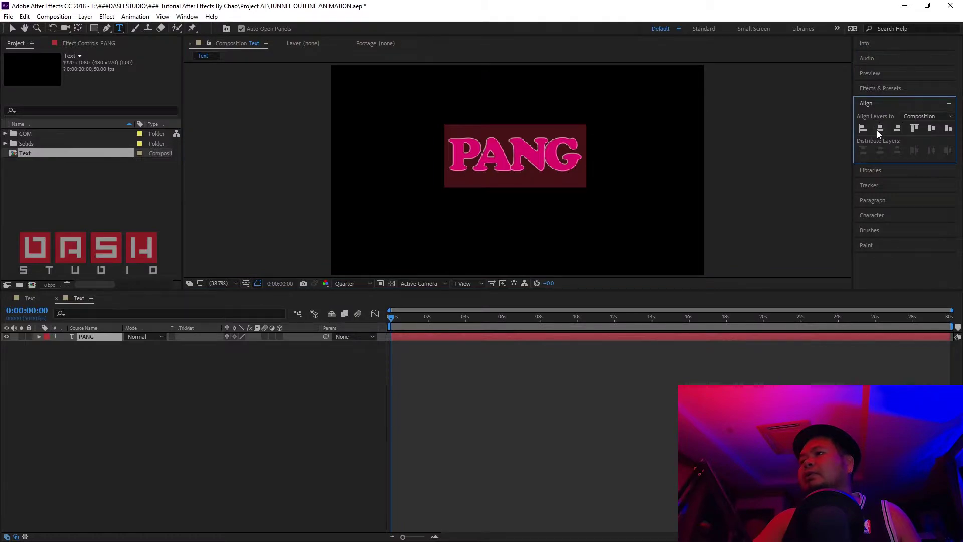
{"action": "left_click", "coordinate": [878, 130]}
{"action": "left_click", "coordinate": [932, 129]}
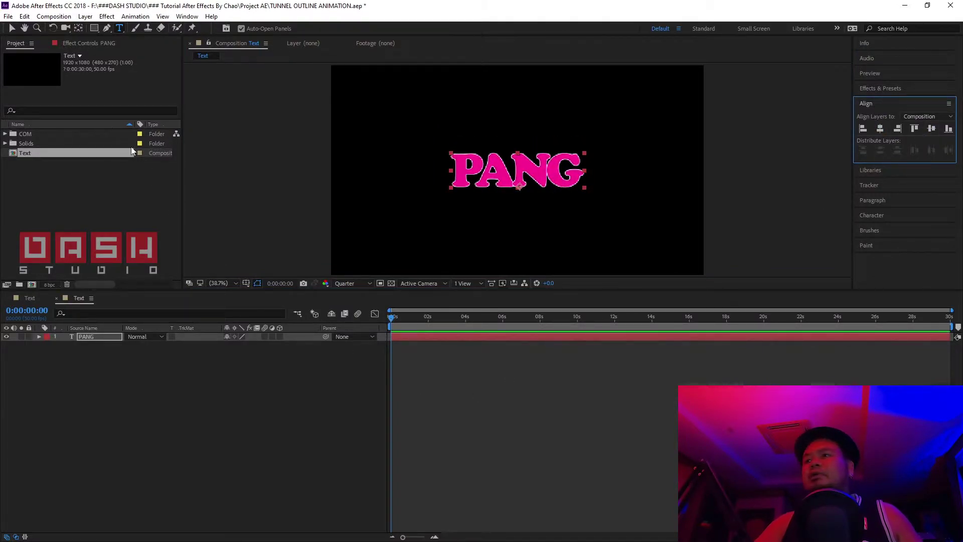
{"action": "key", "text": "v"}
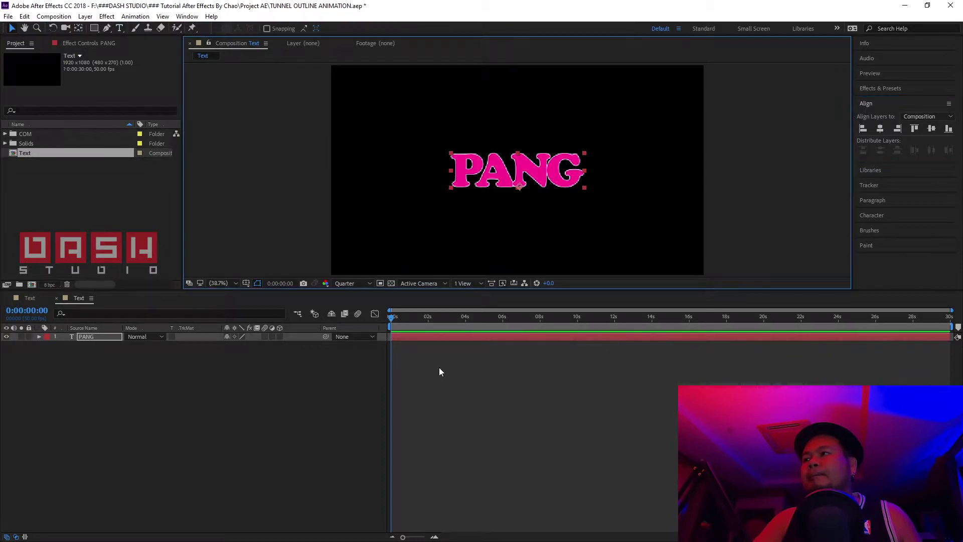
- Create shapes from the PANG text layer and add a Repeater to the resulting outlines' contents
{"action": "right_click", "coordinate": [450, 341]}
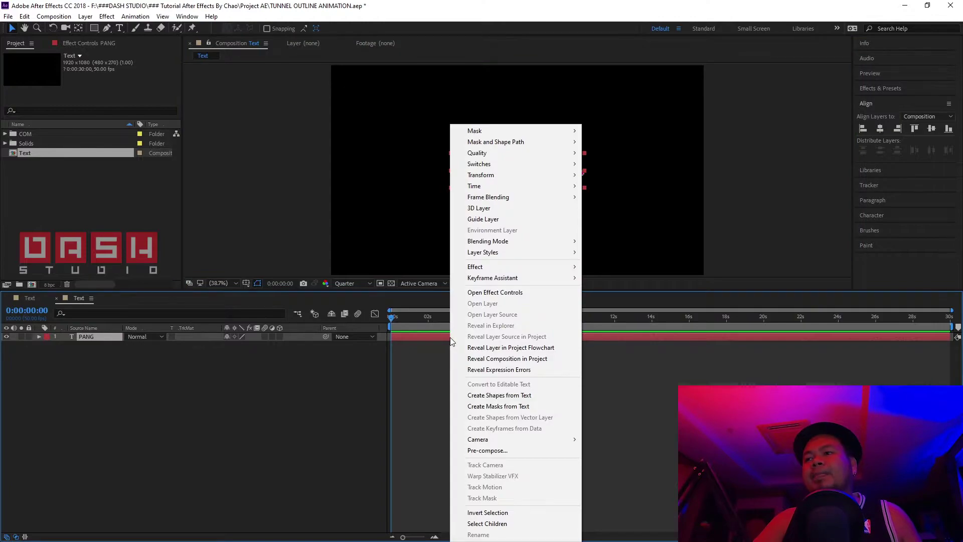
{"action": "left_click", "coordinate": [524, 396]}
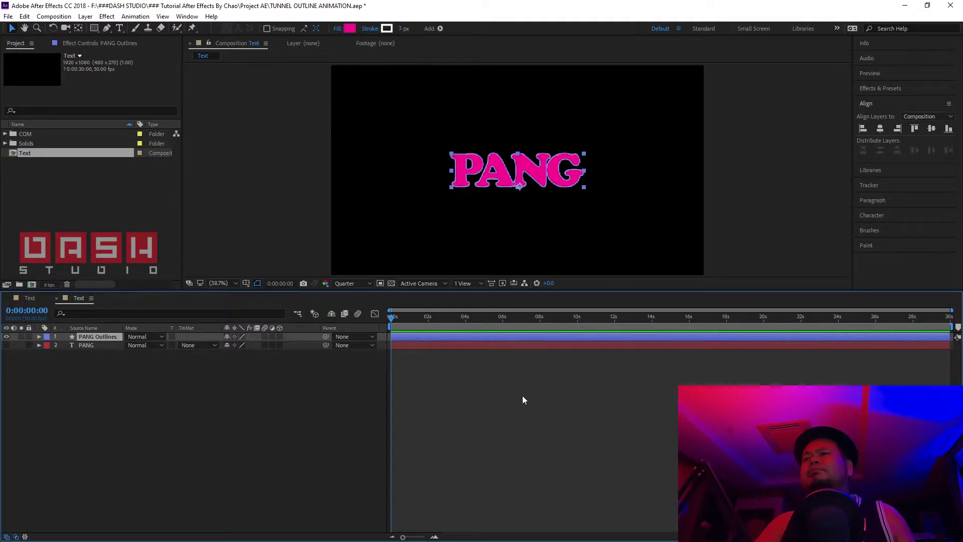
{"action": "left_click", "coordinate": [39, 337]}
{"action": "left_click", "coordinate": [48, 346]}
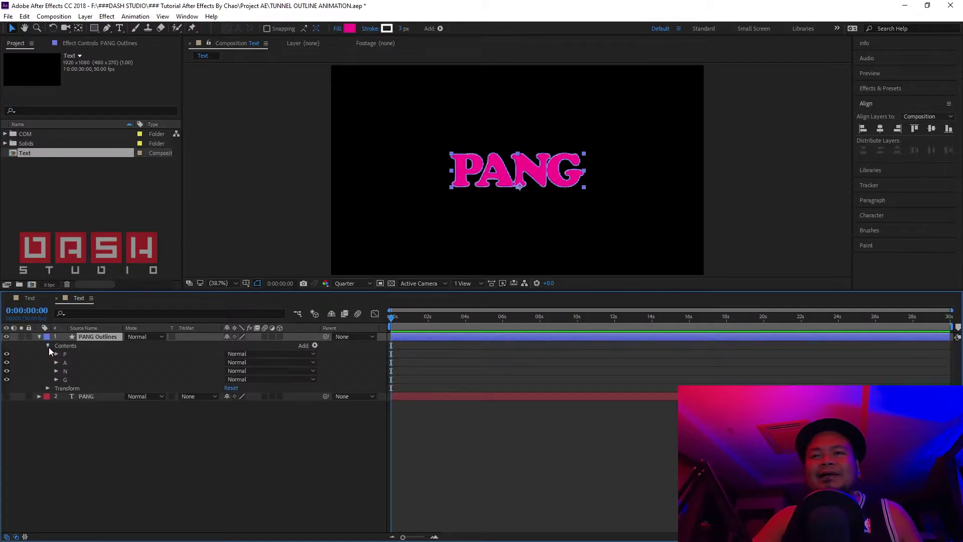
{"action": "left_click", "coordinate": [315, 346]}
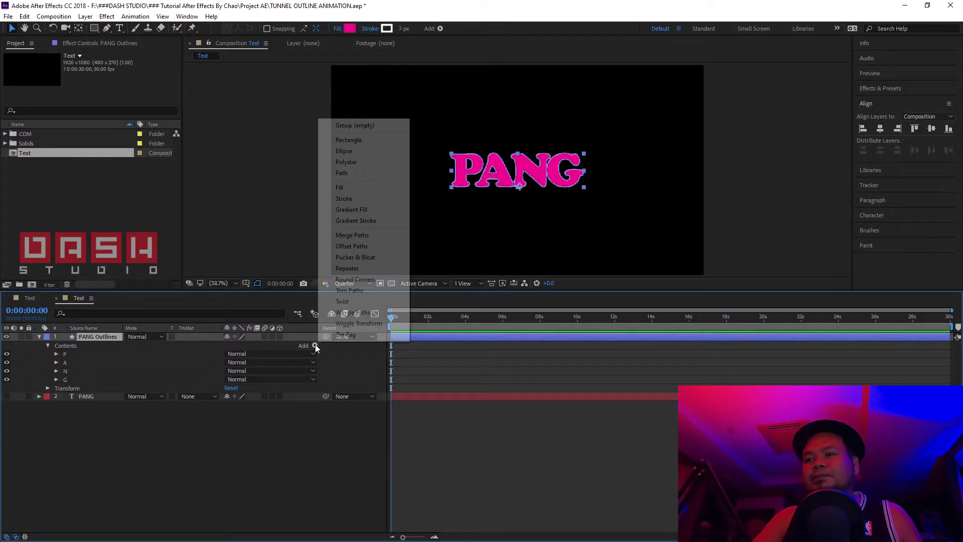
{"action": "left_click", "coordinate": [381, 265]}
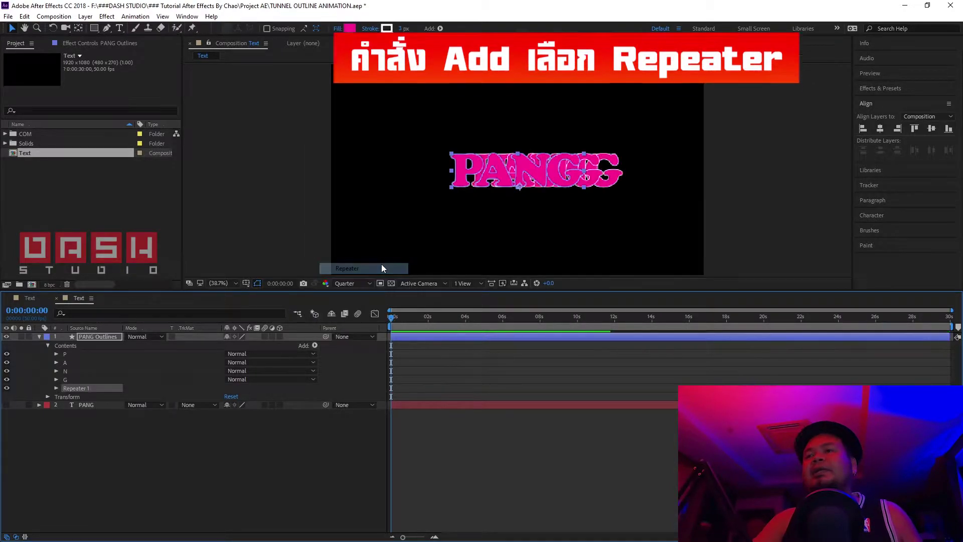
- Set the Repeater's transform position to 0 horizontally and 92 vertically so the copies stack downward
{"action": "left_click", "coordinate": [56, 388]}
{"action": "left_click", "coordinate": [65, 422]}
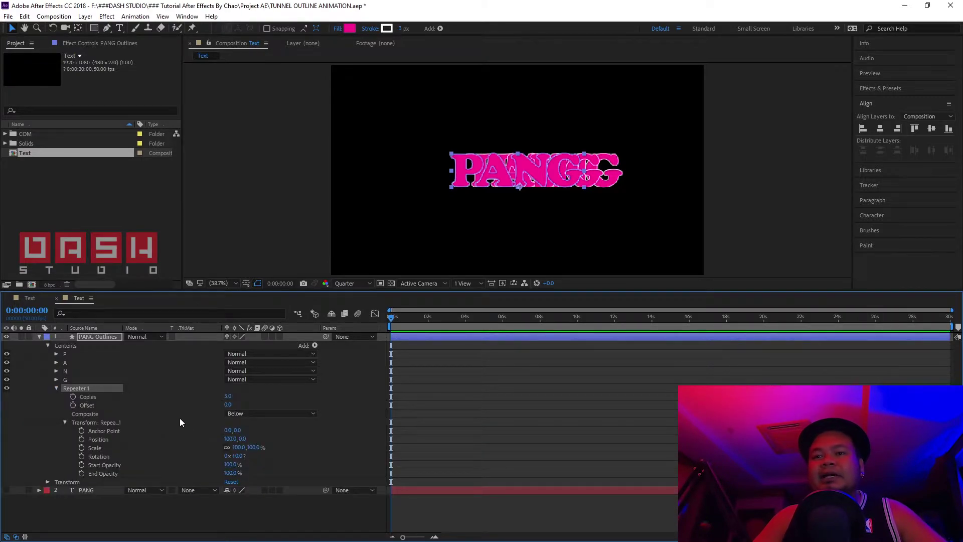
{"action": "left_click", "coordinate": [231, 439]}
{"action": "type", "text": "0"}
{"action": "key", "text": "Return"}
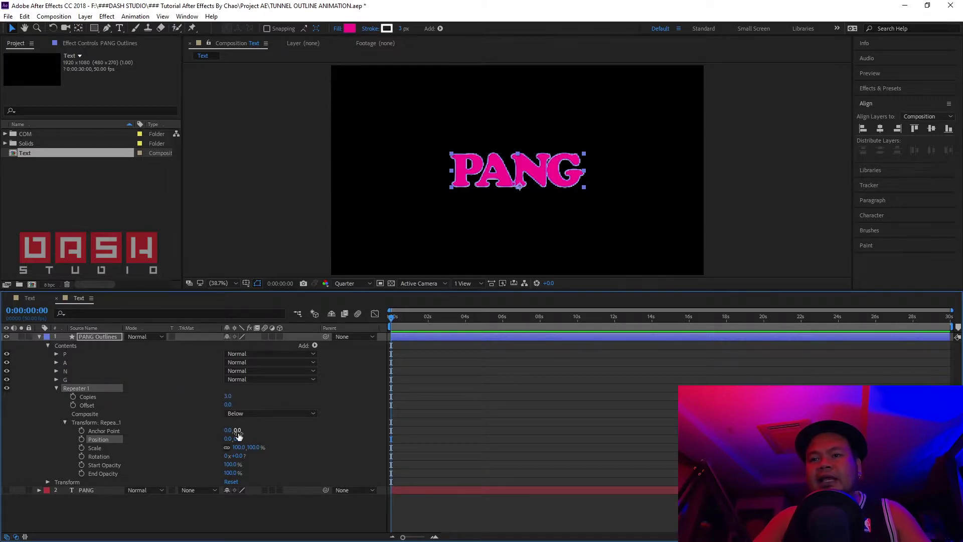
{"action": "left_click_drag", "start_coordinate": [238, 439], "coordinate": [290, 432]}
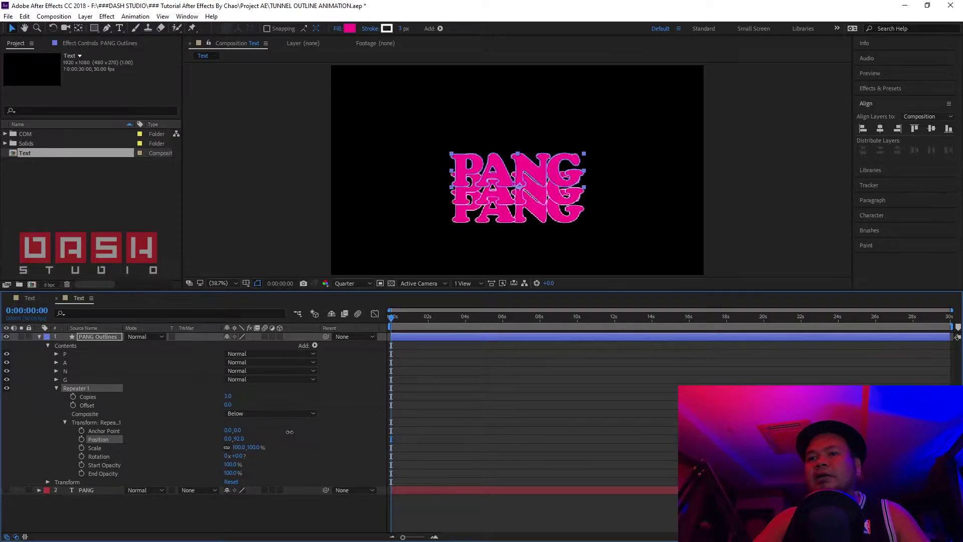
- Set the Repeater to 30 copies and tighten their vertical position offset to about 11
{"action": "left_click", "coordinate": [229, 396]}
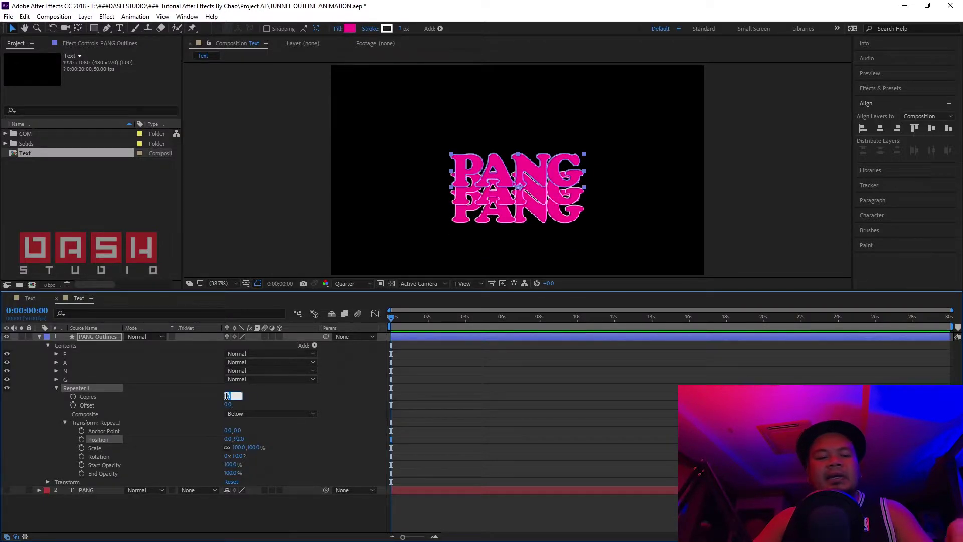
{"action": "type", "text": "30"}
{"action": "key", "text": "Return"}
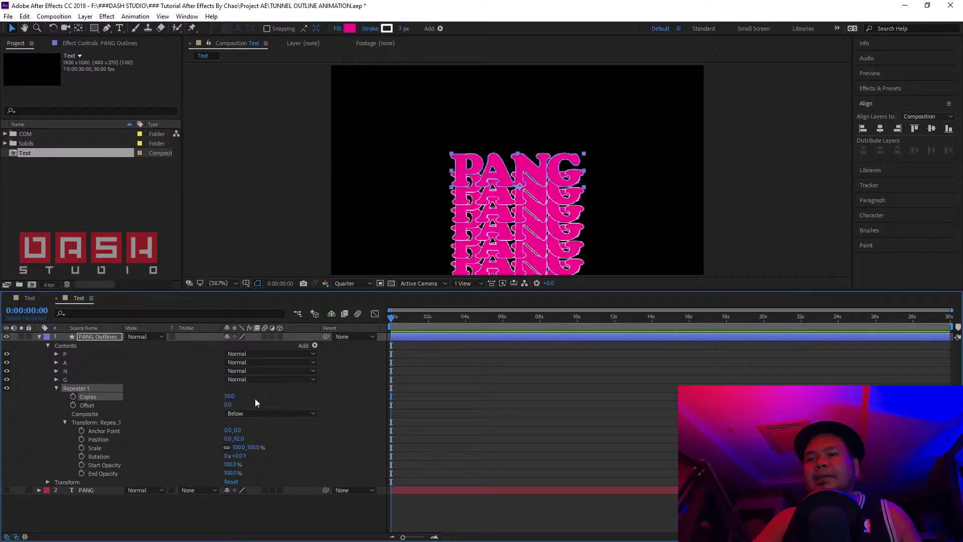
{"action": "mouse_move", "coordinate": [239, 439]}
{"action": "left_mouse_down"}
{"action": "mouse_move", "coordinate": [188, 435]}
{"action": "mouse_move", "coordinate": [242, 439]}
{"action": "left_mouse_up"}
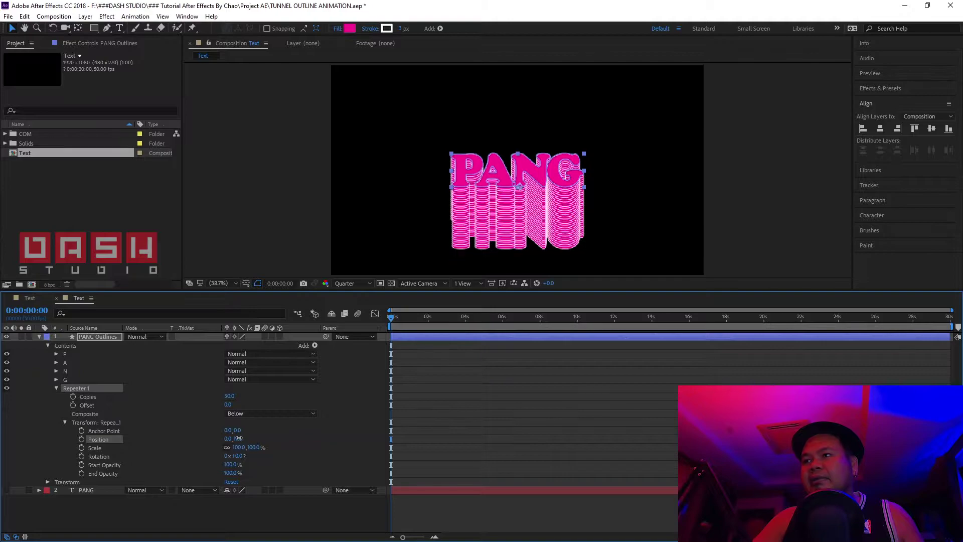
- Keyframe the Repeater's position at the start and set its vertical value to -12 at 2 seconds
{"action": "left_click", "coordinate": [81, 440]}
{"action": "left_click", "coordinate": [429, 319]}
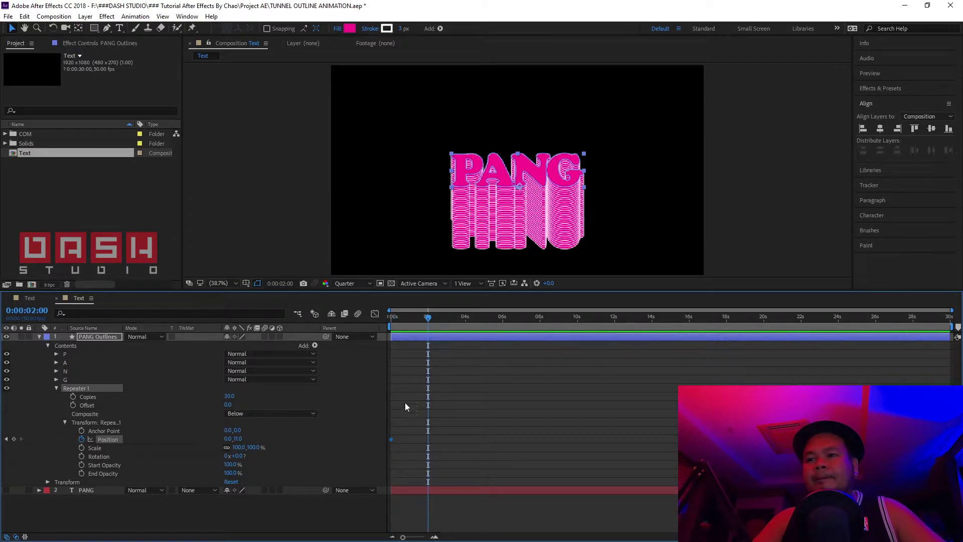
{"action": "key", "text": "Page_Up"}
{"action": "left_click_drag", "start_coordinate": [237, 440], "coordinate": [220, 446]}
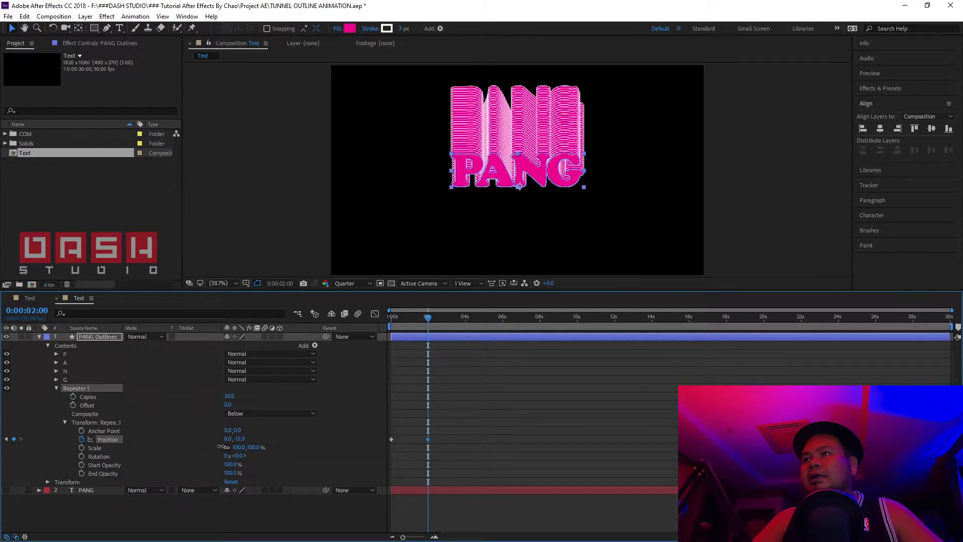
- End the work area at 2 seconds and preview the Repeater position animation
{"action": "key", "text": "n"}
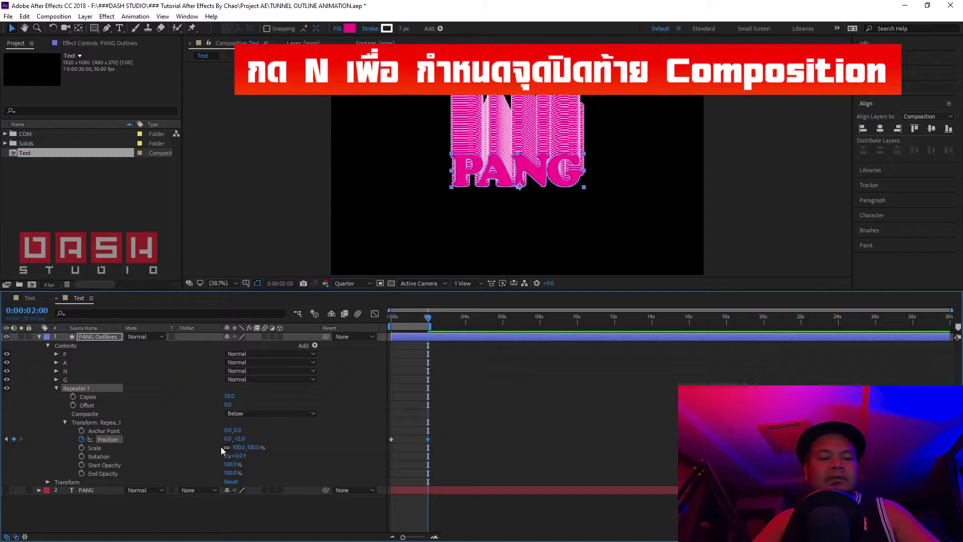
{"action": "key", "text": "space"}
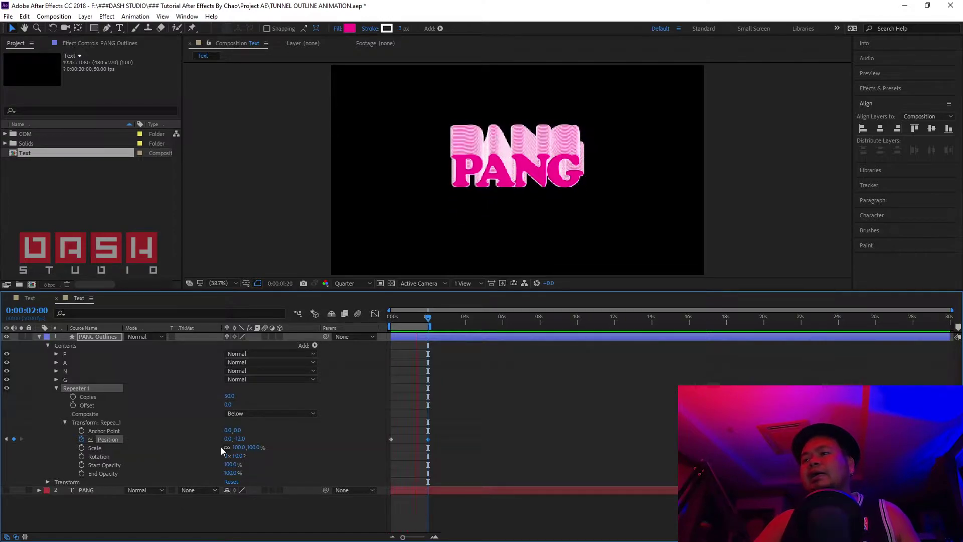
{"action": "key", "text": "space"}
- Set the Repeater's vertical position to 0 at the 2-second keyframe and preview the animation
{"action": "left_click", "coordinate": [427, 323]}
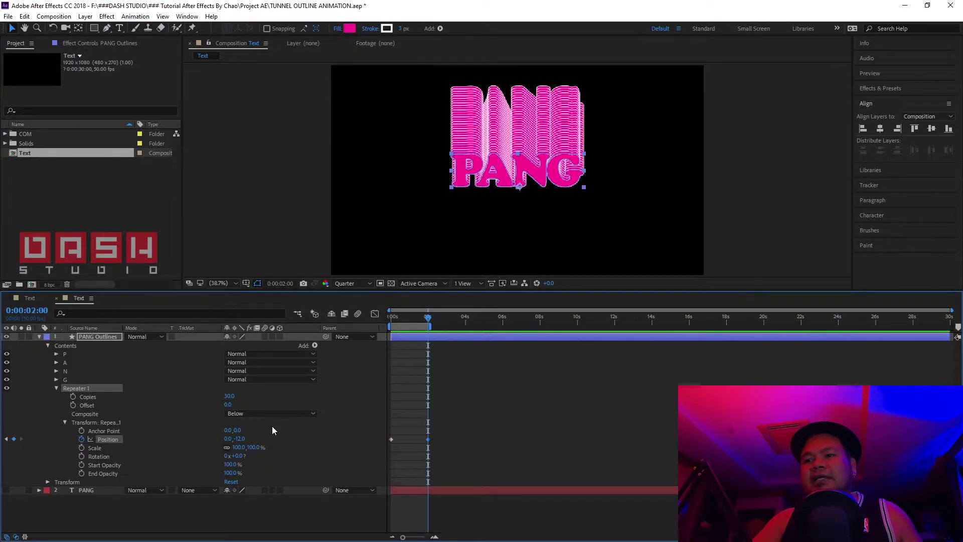
{"action": "left_click", "coordinate": [239, 439]}
{"action": "type", "text": "12"}
{"action": "key", "text": "Return"}
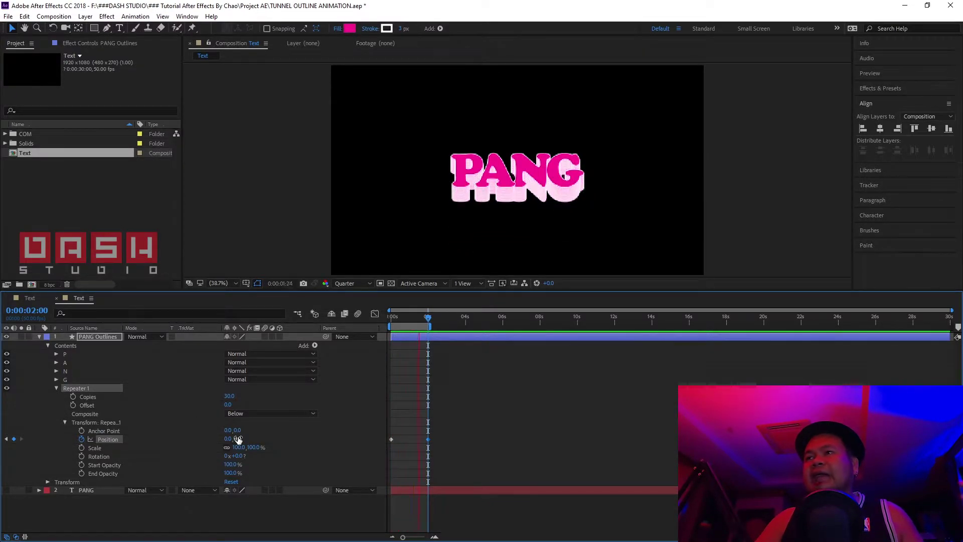
{"action": "key", "text": "space"}
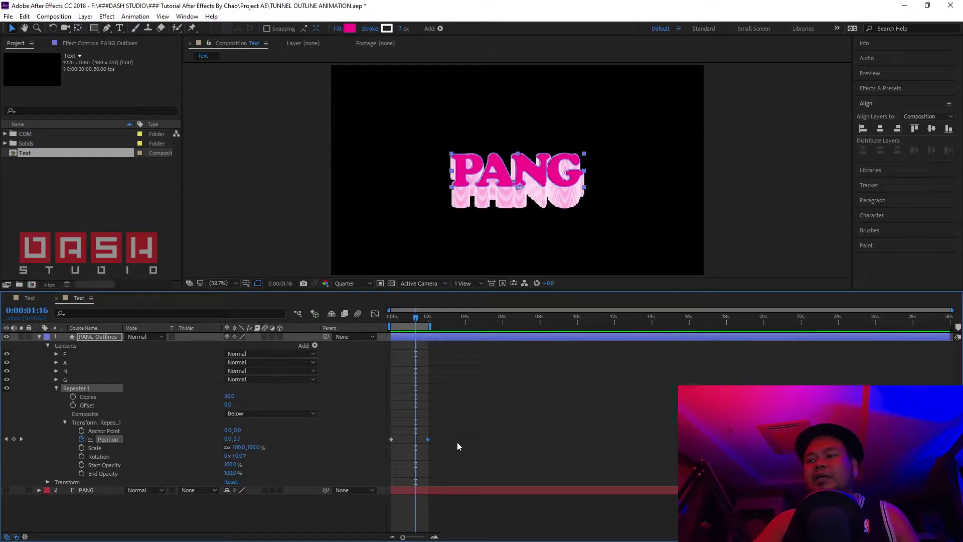
- Delete both Repeater position keyframes and save the project
{"action": "left_click_drag", "start_coordinate": [449, 441], "coordinate": [388, 445]}
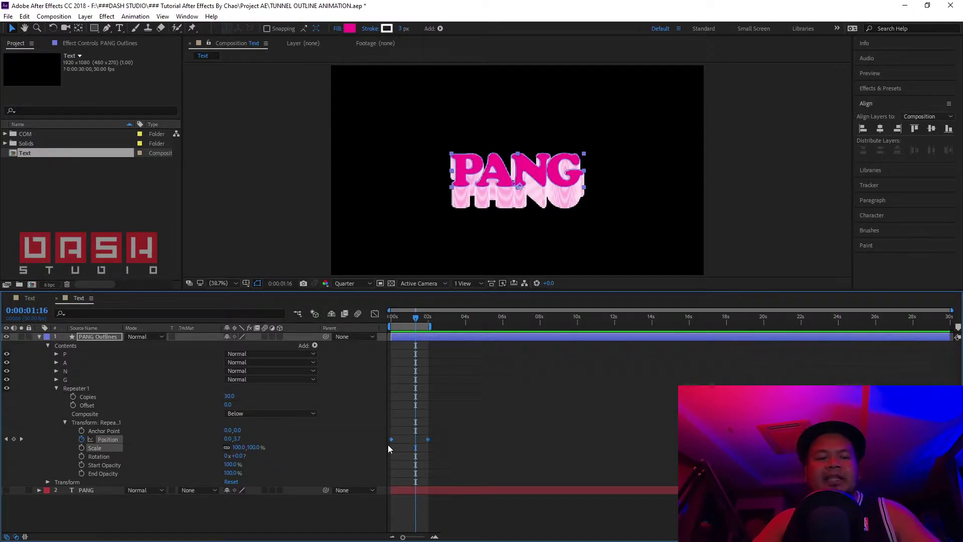
{"action": "key", "text": "Delete"}
{"action": "key", "text": "ctrl+s"}
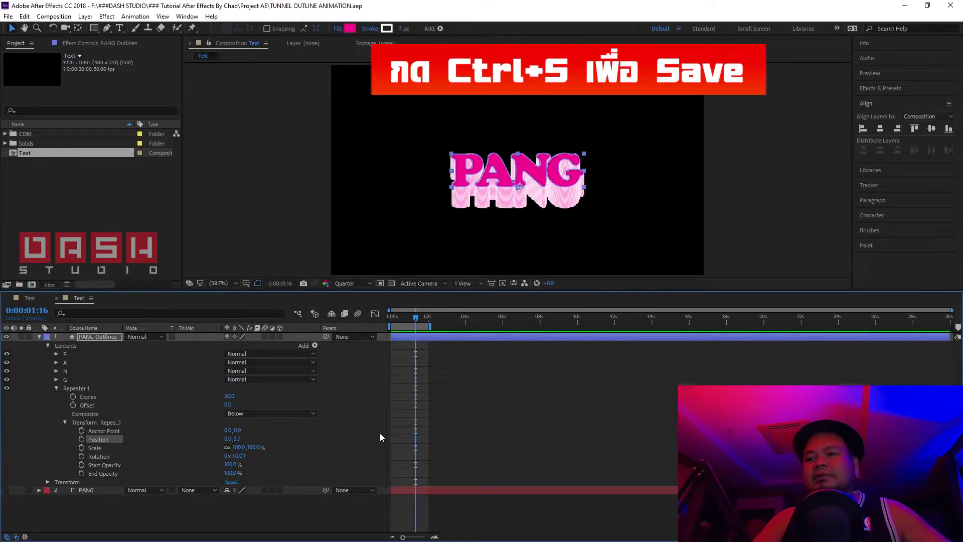
- Set the Repeater's vertical position to 0 and its scale to 108%
{"action": "left_click", "coordinate": [238, 438]}
{"action": "type", "text": "0"}
{"action": "key", "text": "Return"}
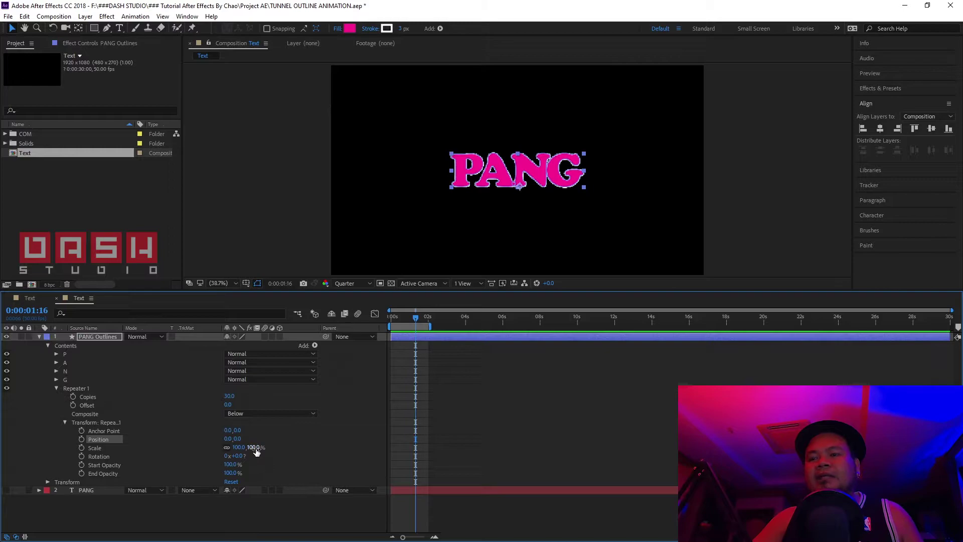
{"action": "left_click_drag", "start_coordinate": [258, 447], "coordinate": [268, 449]}
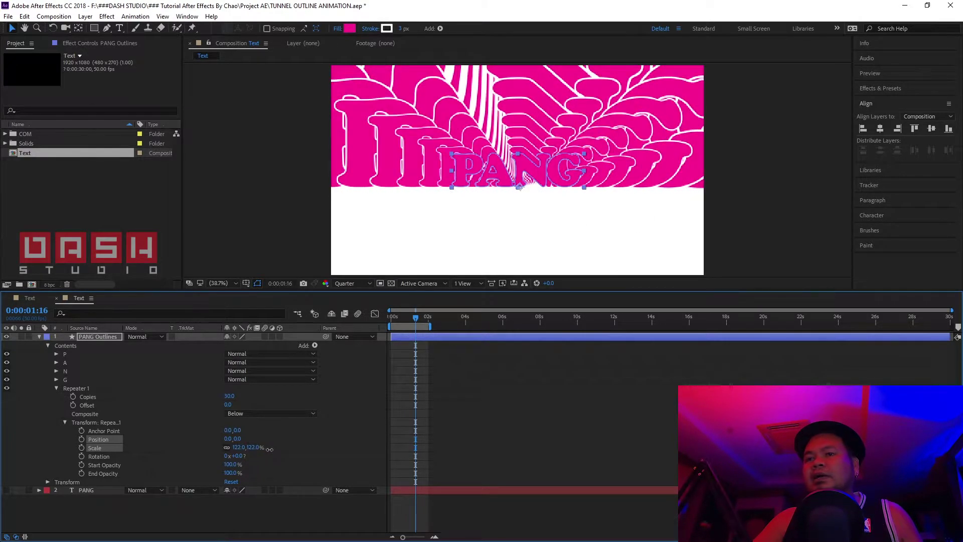
{"action": "left_click", "coordinate": [253, 447]}
{"action": "type", "text": "108"}
{"action": "key", "text": "Return"}
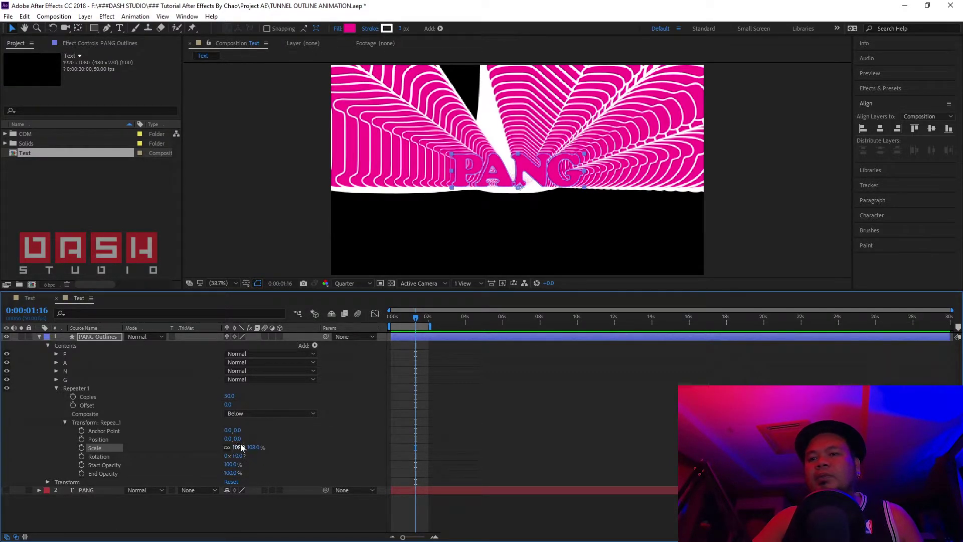
- Set the Repeater's vertical position to 18 and its number of copies to 50
{"action": "left_click_drag", "start_coordinate": [240, 439], "coordinate": [284, 424]}
{"action": "mouse_move", "coordinate": [251, 426]}
{"action": "left_mouse_down"}
{"action": "mouse_move", "coordinate": [275, 423]}
{"action": "mouse_move", "coordinate": [266, 425]}
{"action": "left_mouse_up"}
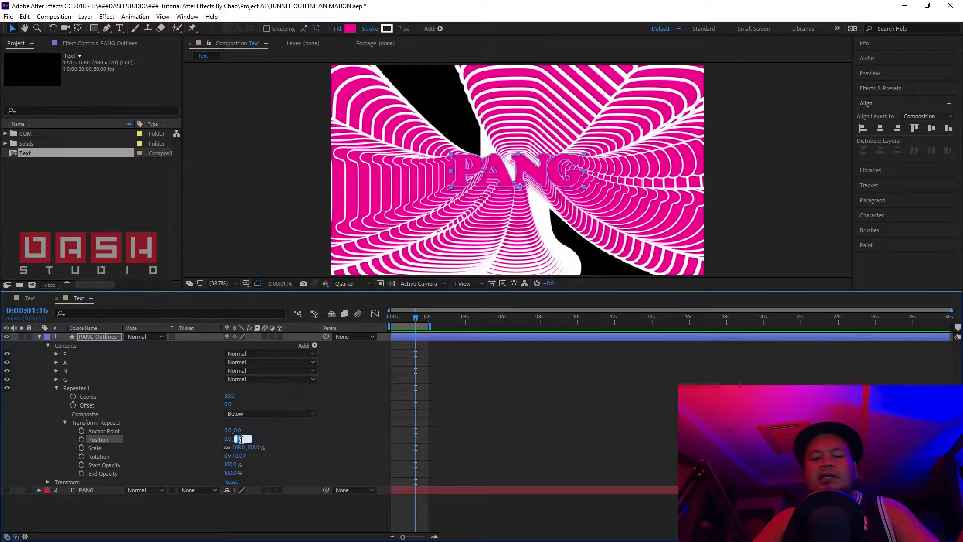
{"action": "key", "text": "Return"}
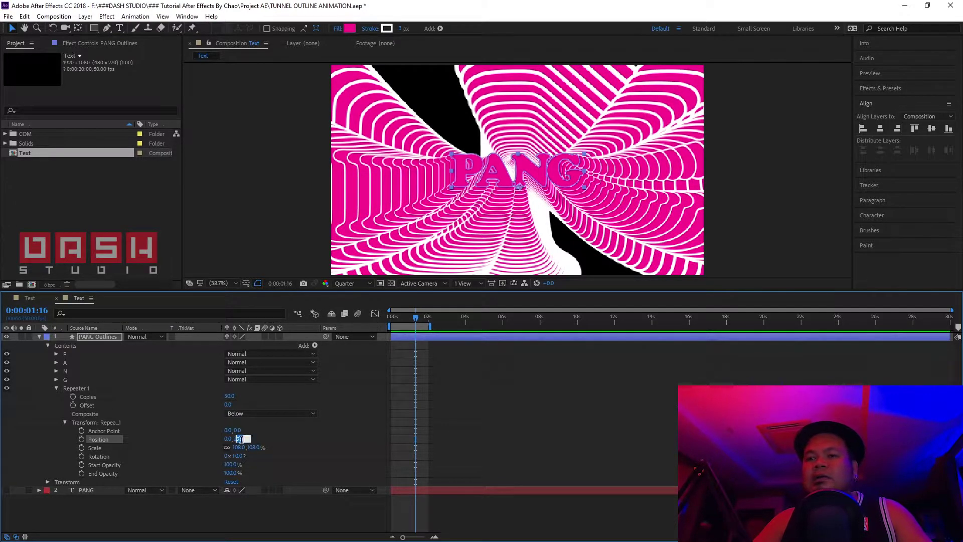
{"action": "key", "text": "Return"}
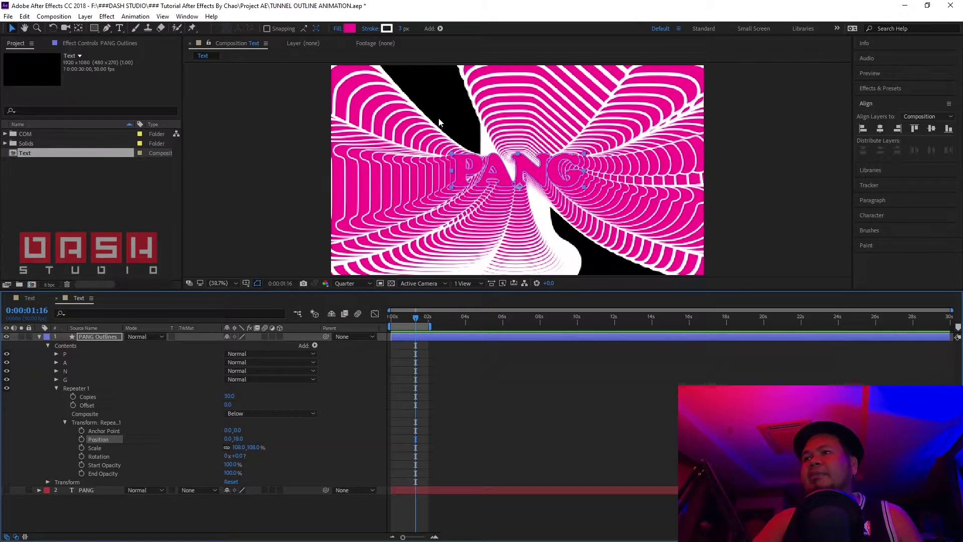
{"action": "left_click_drag", "start_coordinate": [230, 398], "coordinate": [240, 396]}
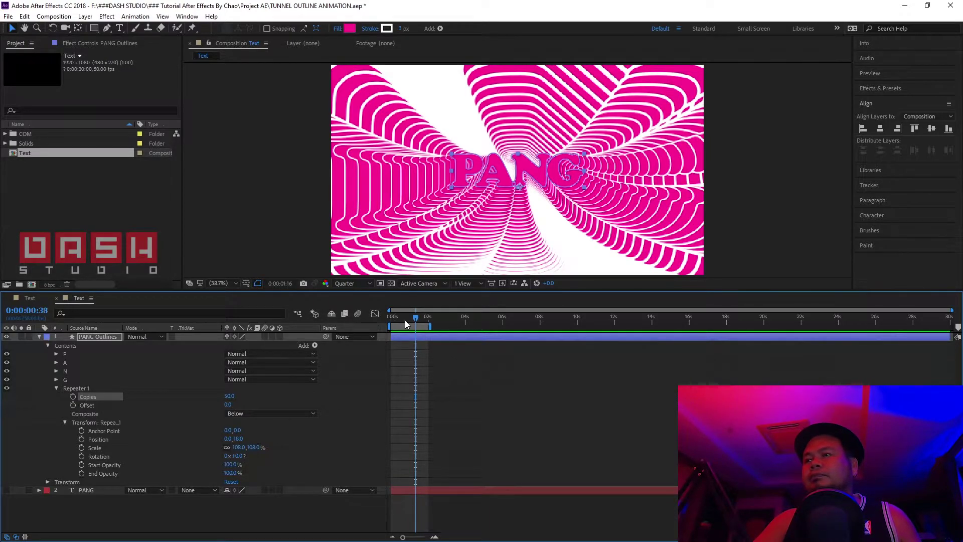
- At the start of the composition, set the Repeater's horizontal position to -39 and keyframe its position
{"action": "left_click_drag", "start_coordinate": [405, 320], "coordinate": [380, 327]}
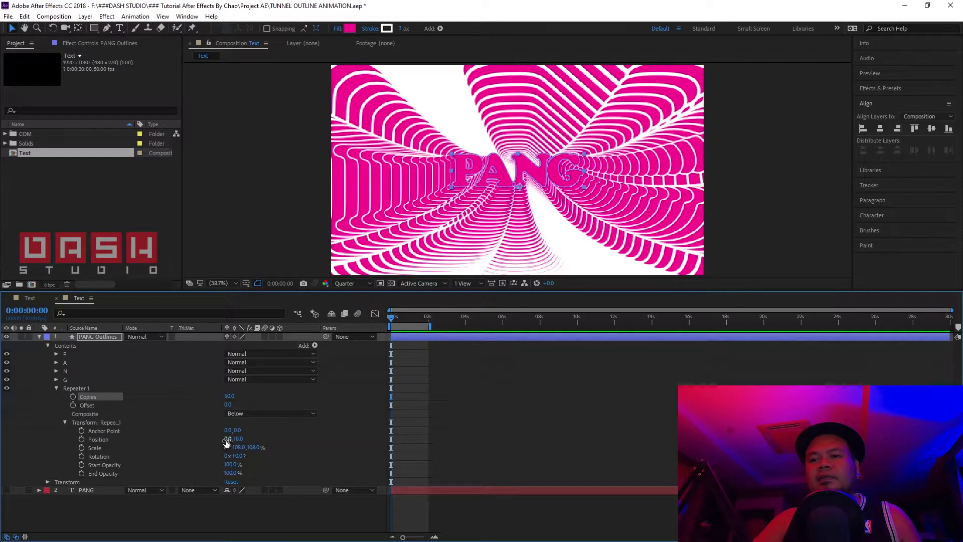
{"action": "left_click_drag", "start_coordinate": [229, 438], "coordinate": [188, 419]}
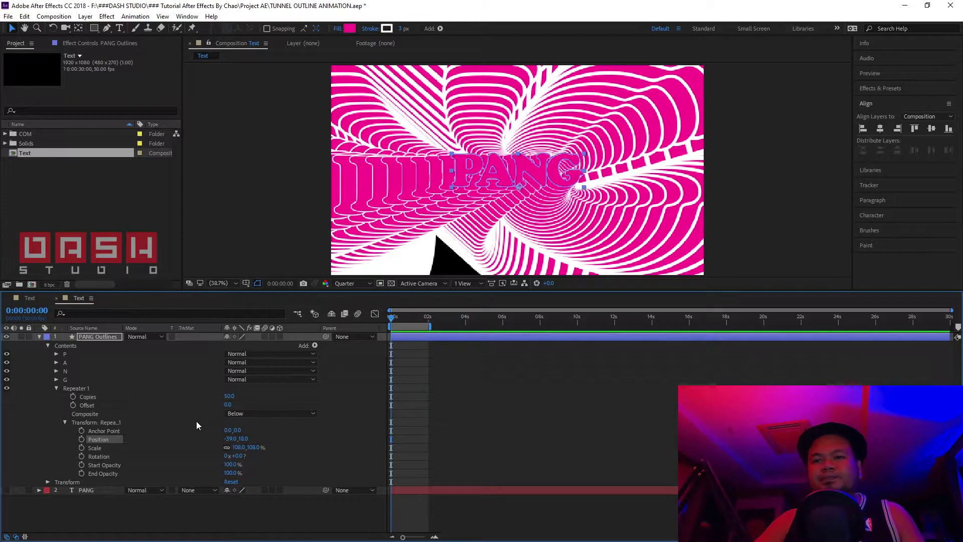
{"action": "left_click", "coordinate": [82, 439]}
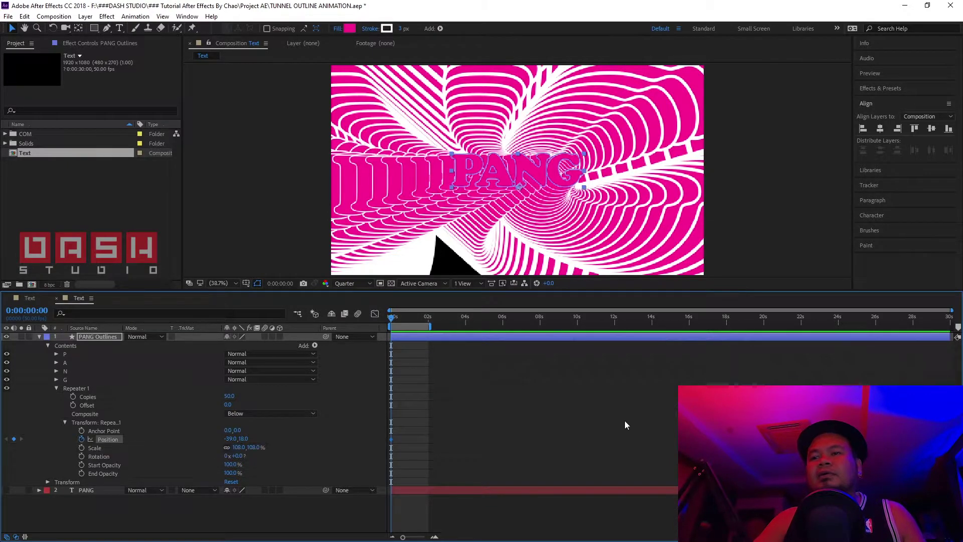
- End the work area at 10 seconds and add a Repeater position keyframe there with the same value
{"action": "left_click", "coordinate": [577, 321]}
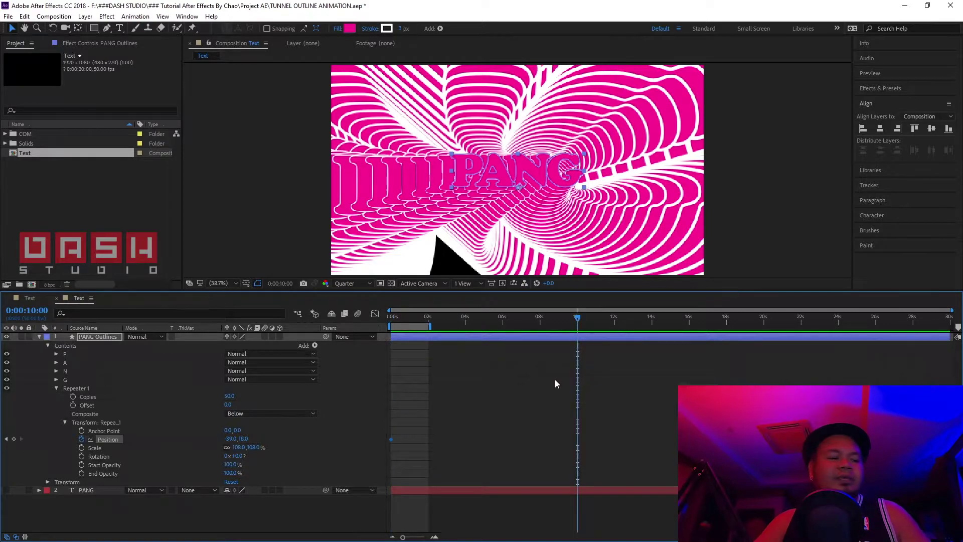
{"action": "key", "text": "n"}
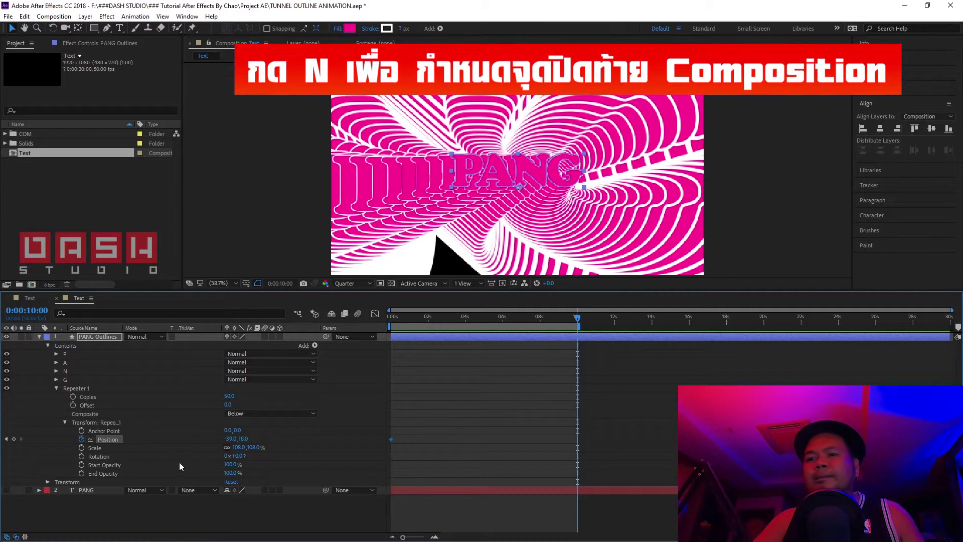
{"action": "left_click", "coordinate": [14, 439]}
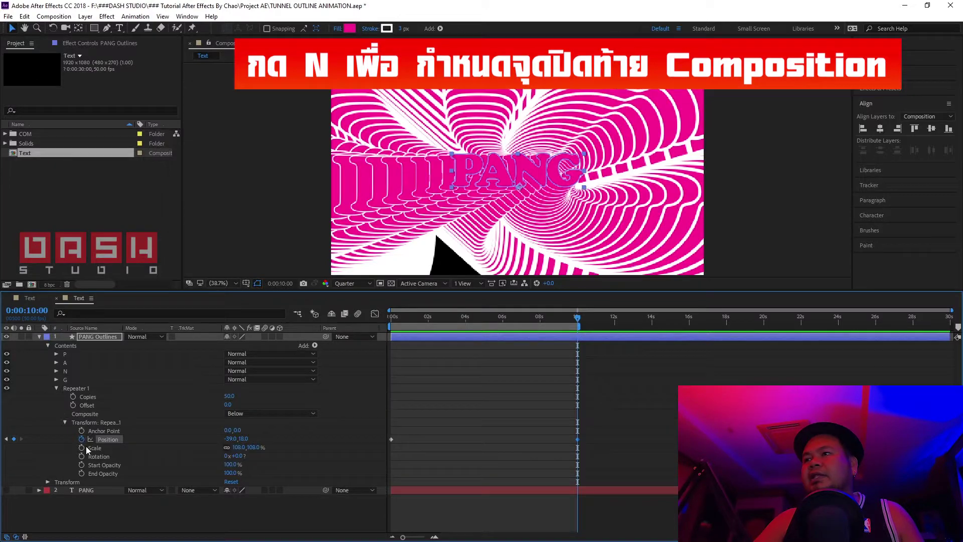
- Keyframe the Repeater's horizontal position at 30 at the 5-second mark and set its copies to 60
{"action": "left_click", "coordinate": [486, 318]}
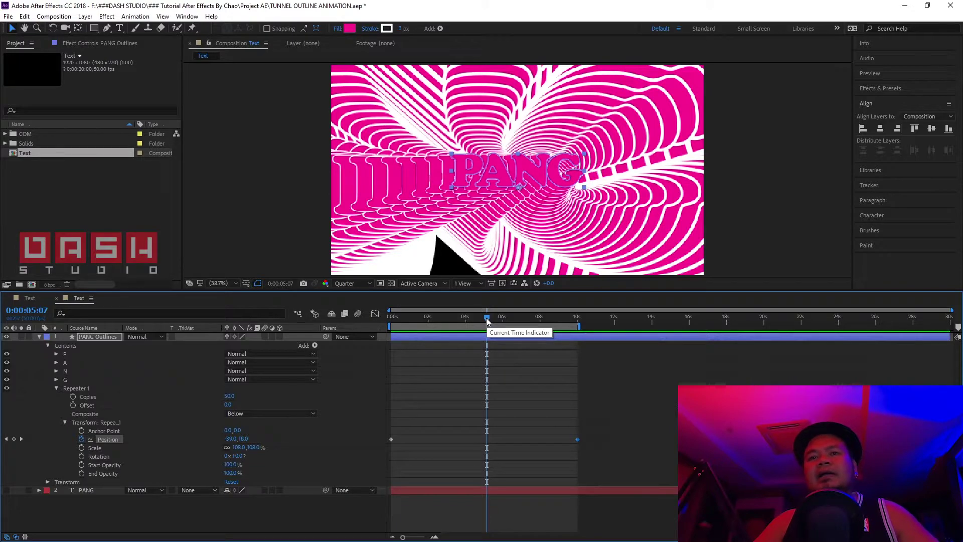
{"action": "left_click", "coordinate": [486, 318]}
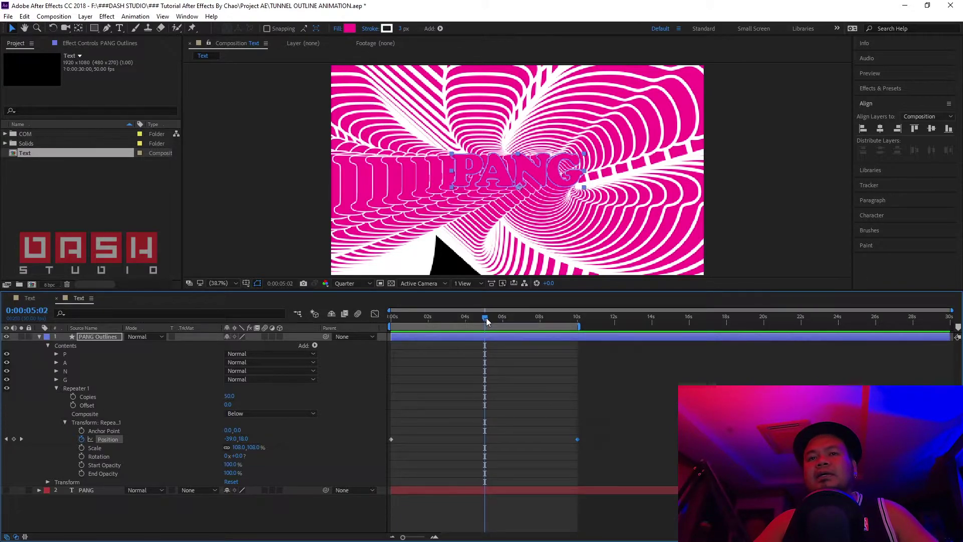
{"action": "left_click", "coordinate": [486, 317]}
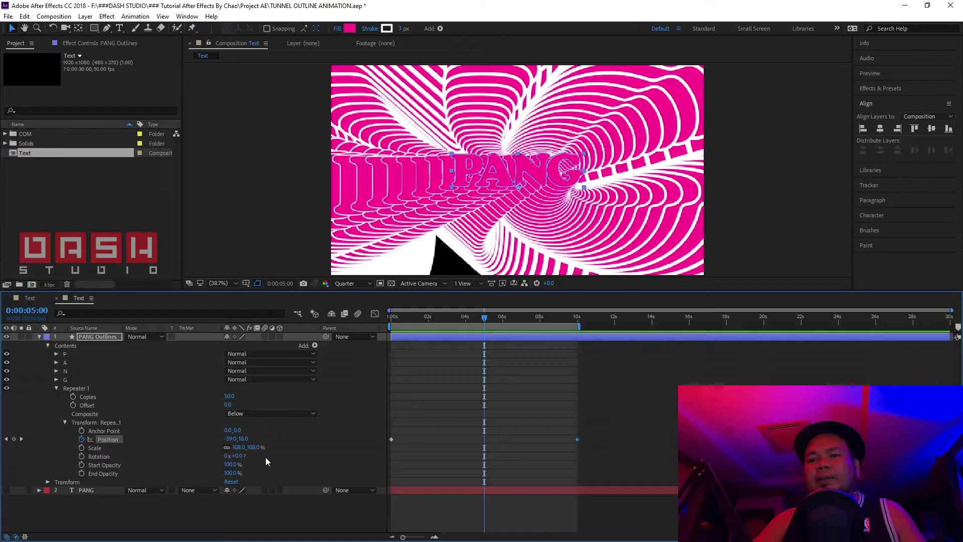
{"action": "left_click_drag", "start_coordinate": [230, 438], "coordinate": [274, 446]}
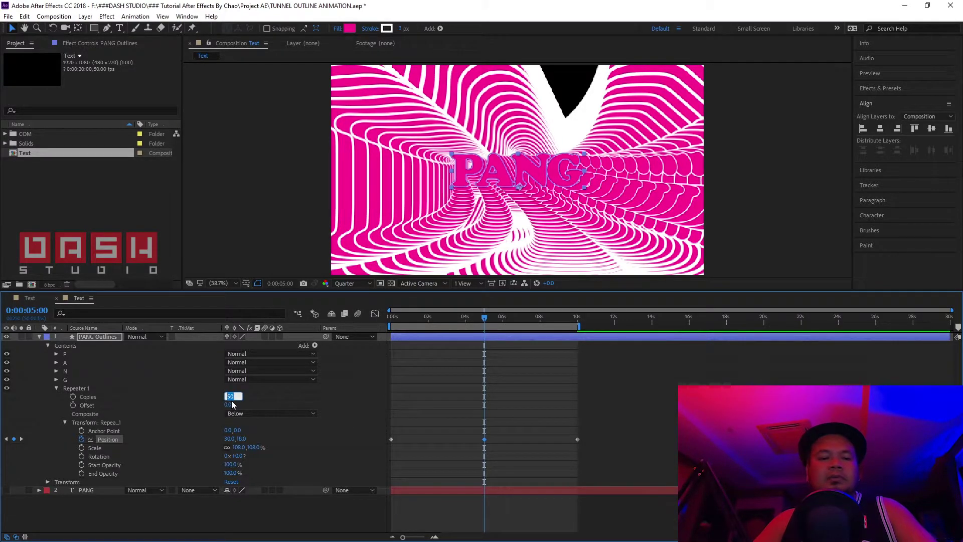
{"action": "type", "text": "60"}
{"action": "key", "text": "Return"}
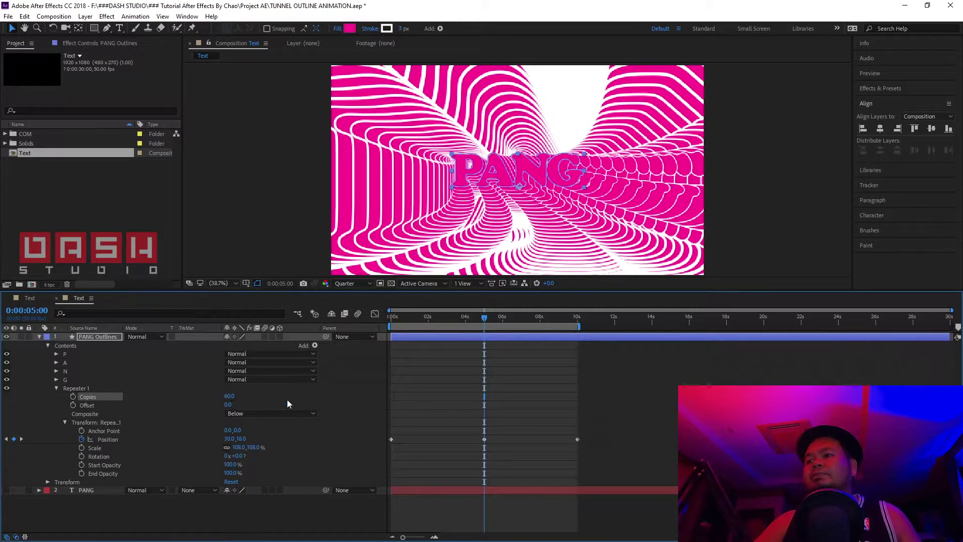
- Apply Easy Ease to all three Repeater position keyframes
{"action": "left_click_drag", "start_coordinate": [587, 439], "coordinate": [385, 444]}
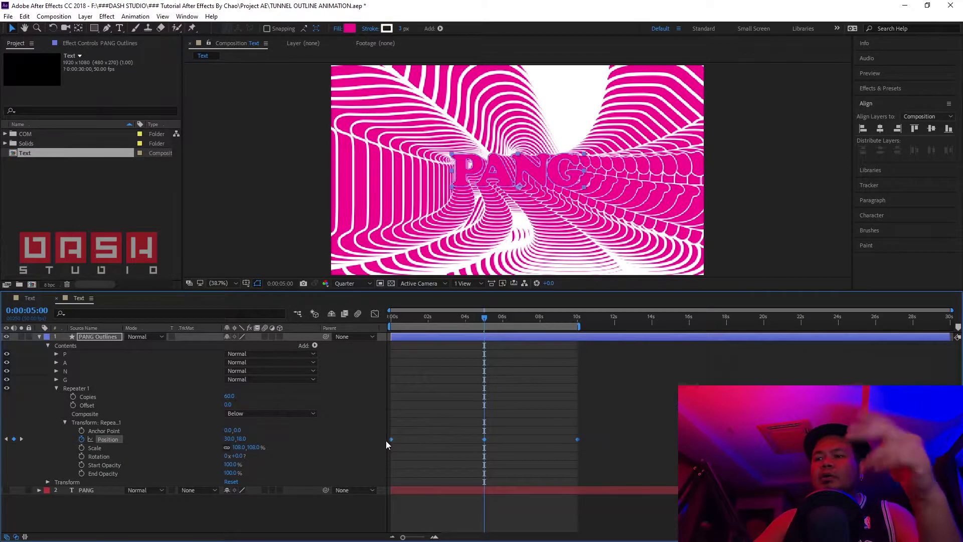
{"action": "right_click", "coordinate": [485, 439]}
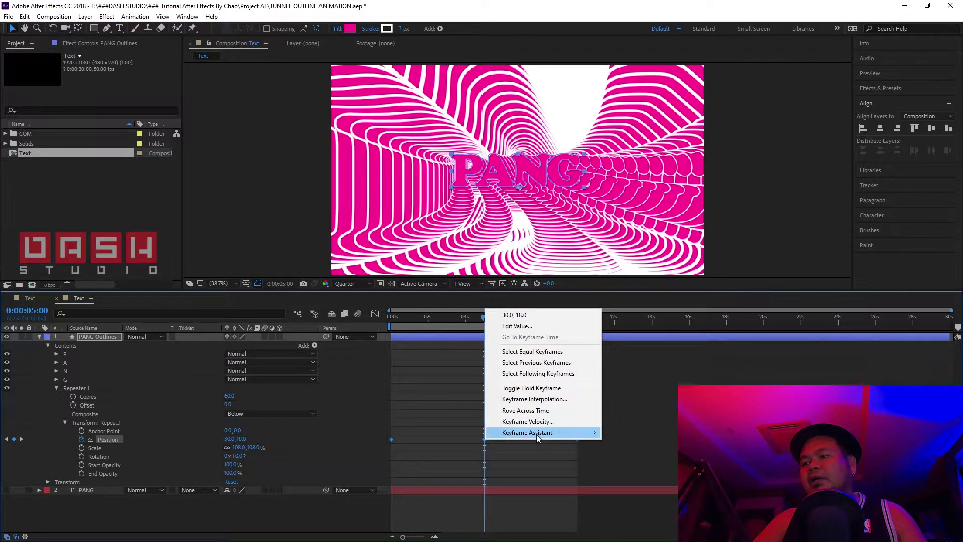
{"action": "mouse_move", "coordinate": [537, 433]}
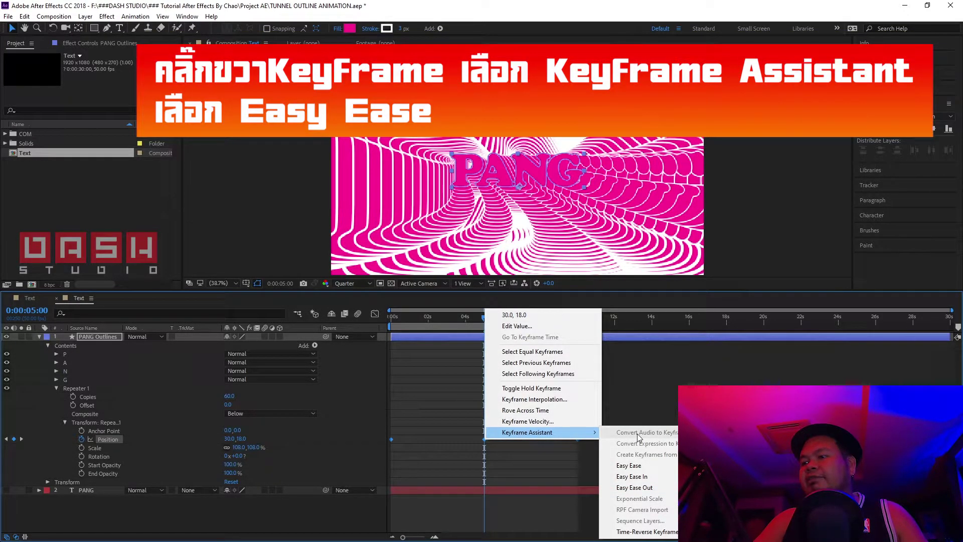
{"action": "left_click", "coordinate": [658, 464]}
- Check the Repeater position's speed curve in the Graph Editor and preview the eased animation
{"action": "left_click", "coordinate": [375, 314]}
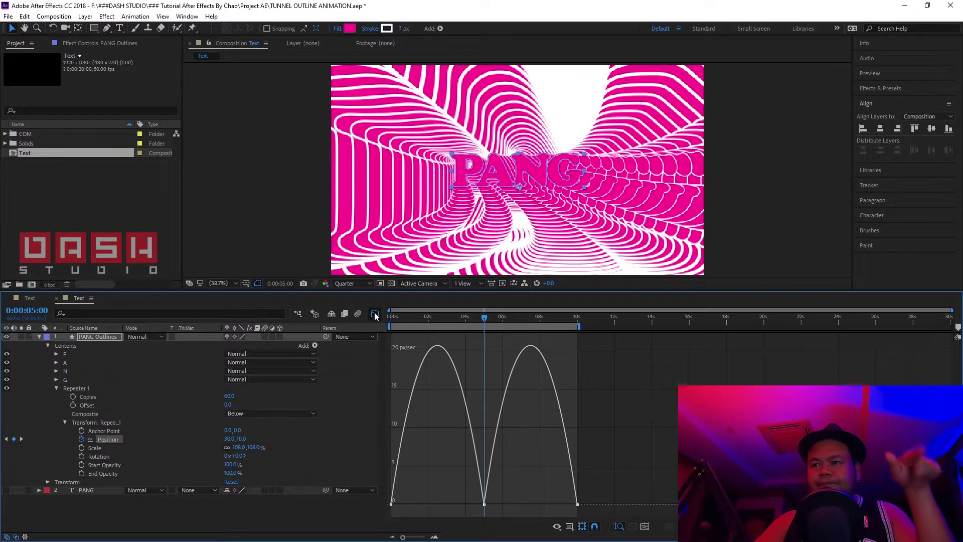
{"action": "left_click", "coordinate": [375, 314]}
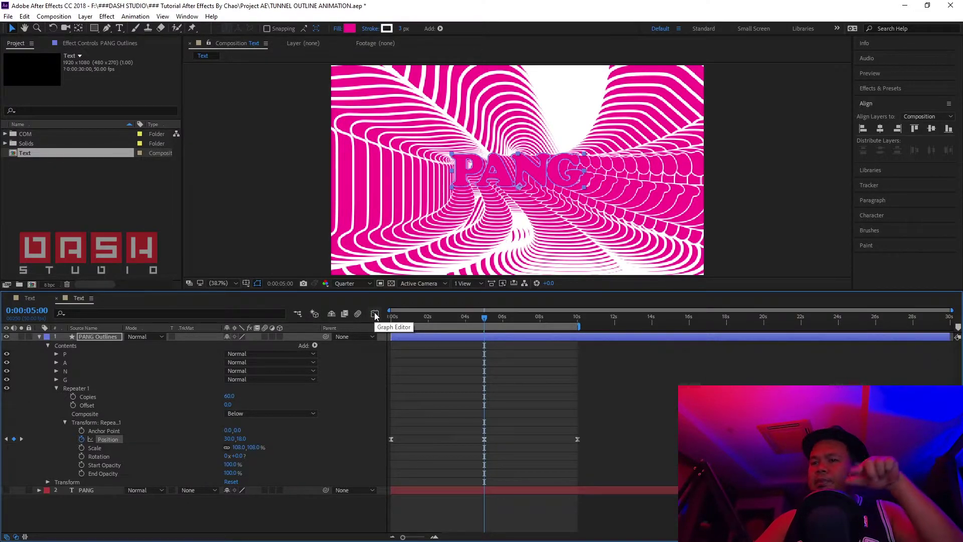
{"action": "key", "text": "space"}
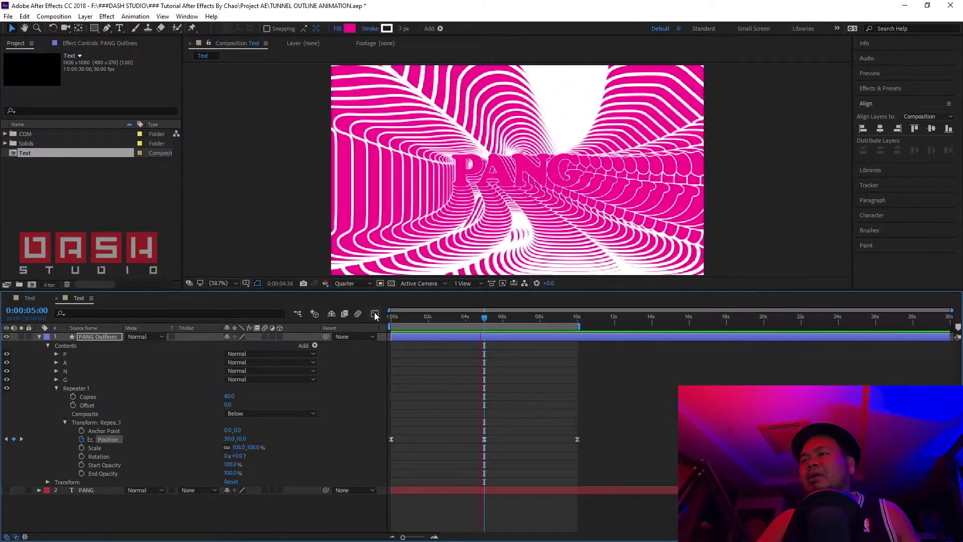
{"action": "key", "text": "space"}
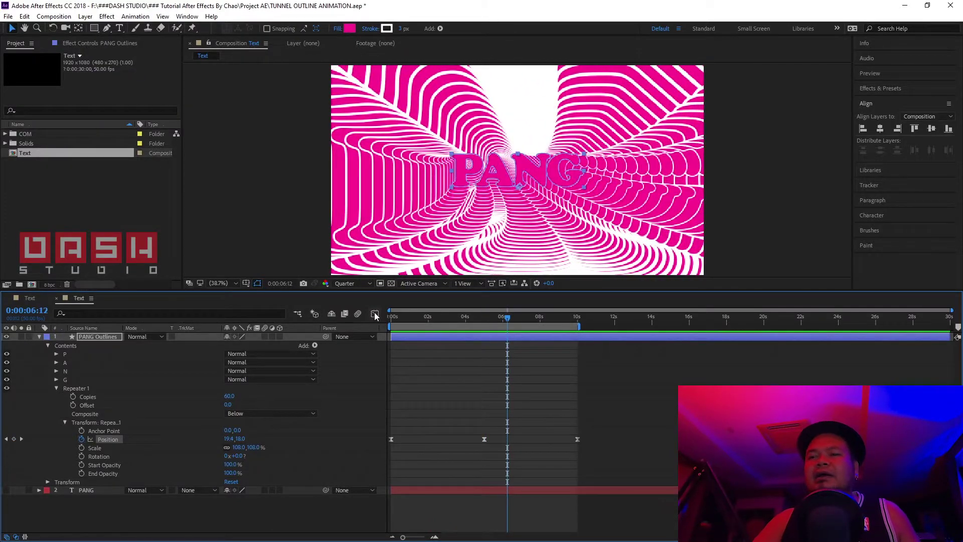
- Move the PANG text layer above PANG Outlines, solo it and select all of its text
{"action": "left_click_drag", "start_coordinate": [88, 491], "coordinate": [97, 339]}
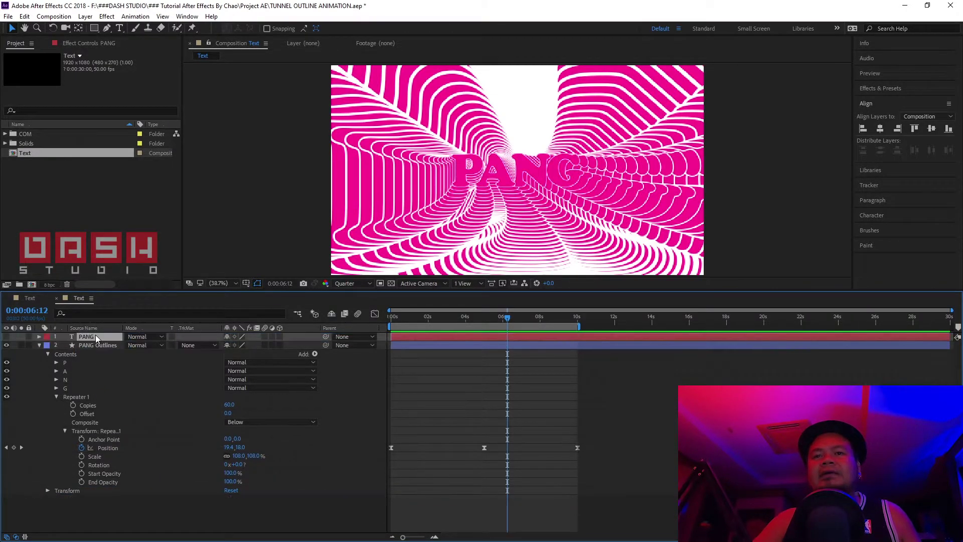
{"action": "left_click", "coordinate": [21, 337]}
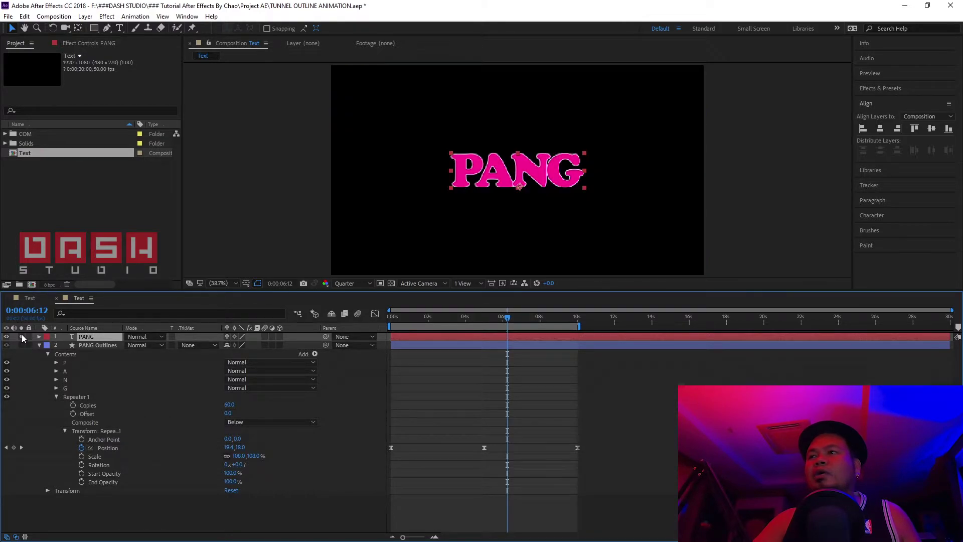
{"action": "left_click", "coordinate": [121, 30]}
{"action": "double_click", "coordinate": [509, 166]}
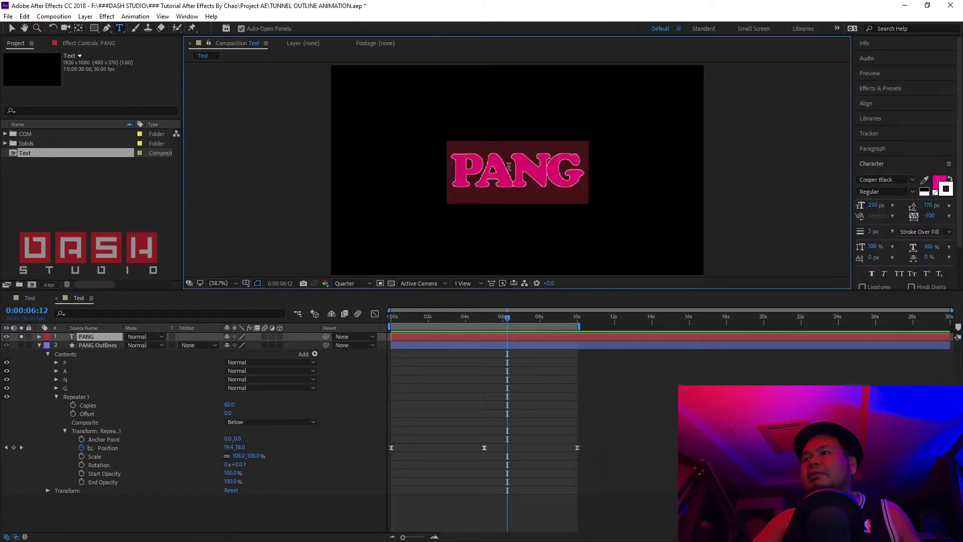
{"action": "left_click", "coordinate": [942, 182]}
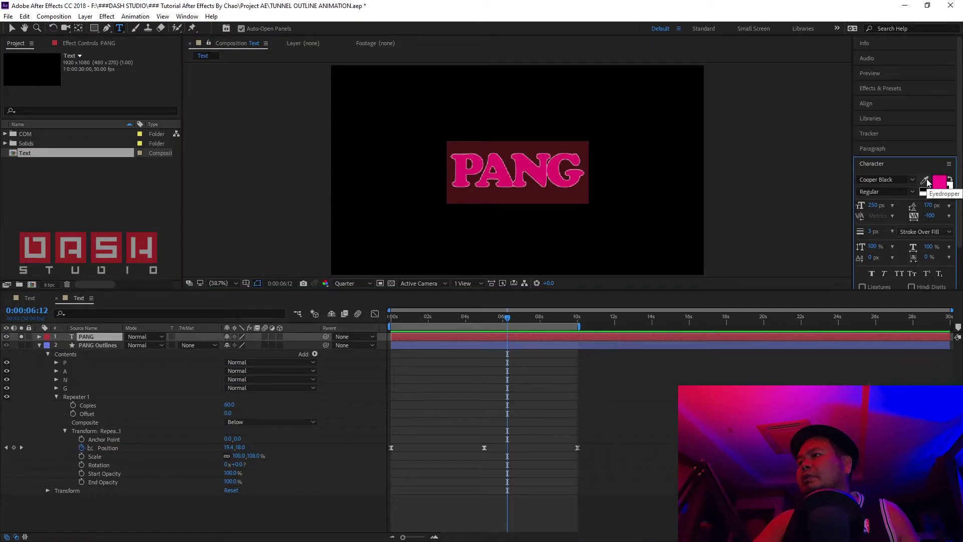
{"action": "left_click", "coordinate": [940, 185]}
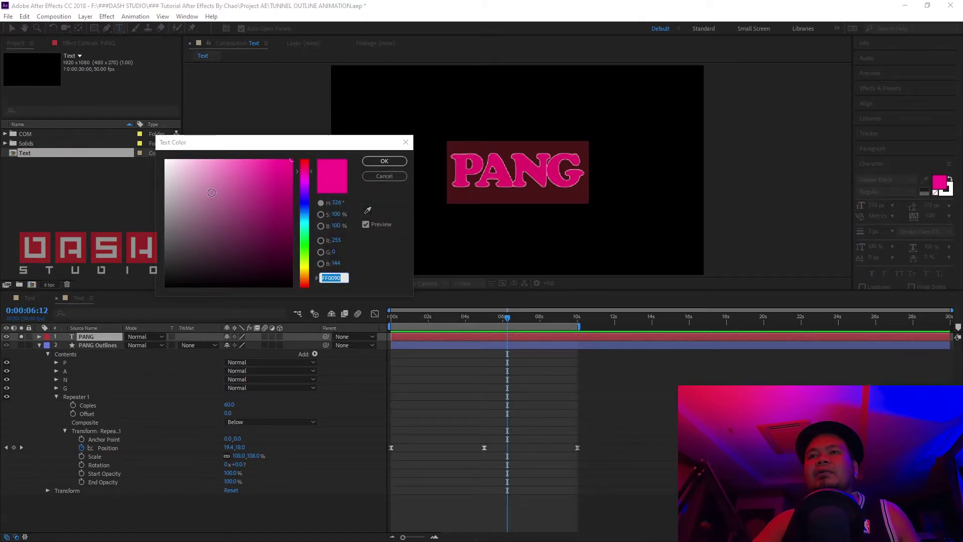
{"action": "left_click", "coordinate": [167, 161]}
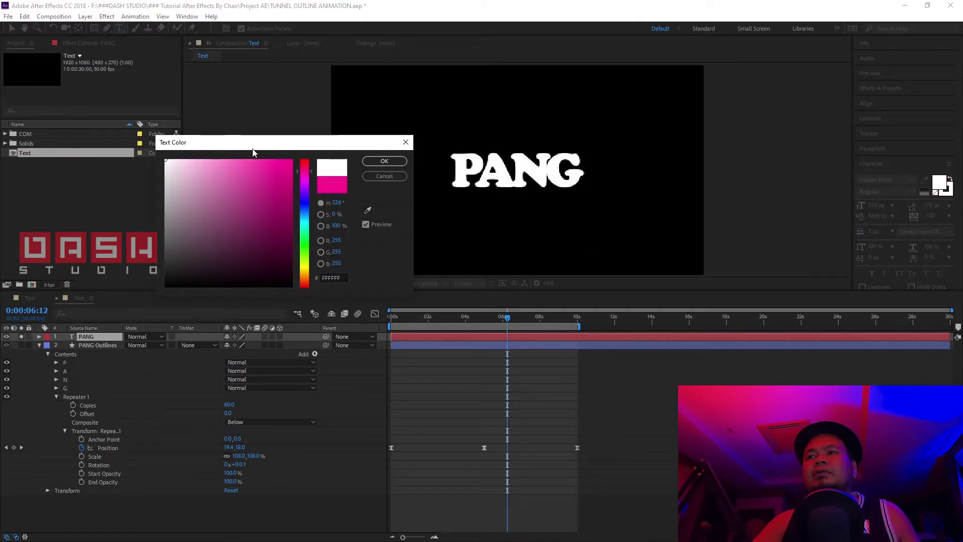
{"action": "left_click", "coordinate": [385, 177]}
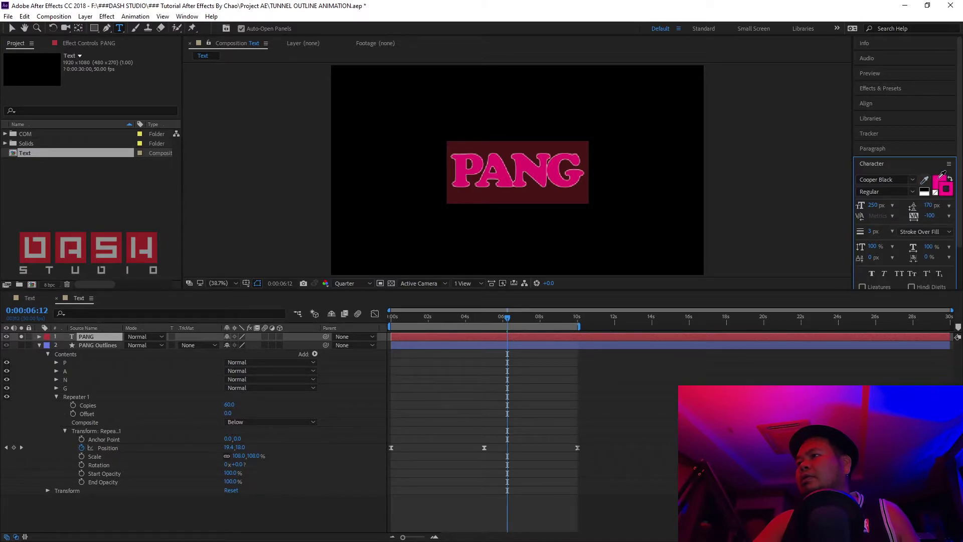
- Match the PANG text's stroke color to its pink fill and change the fill color to white
{"action": "left_click", "coordinate": [941, 181]}
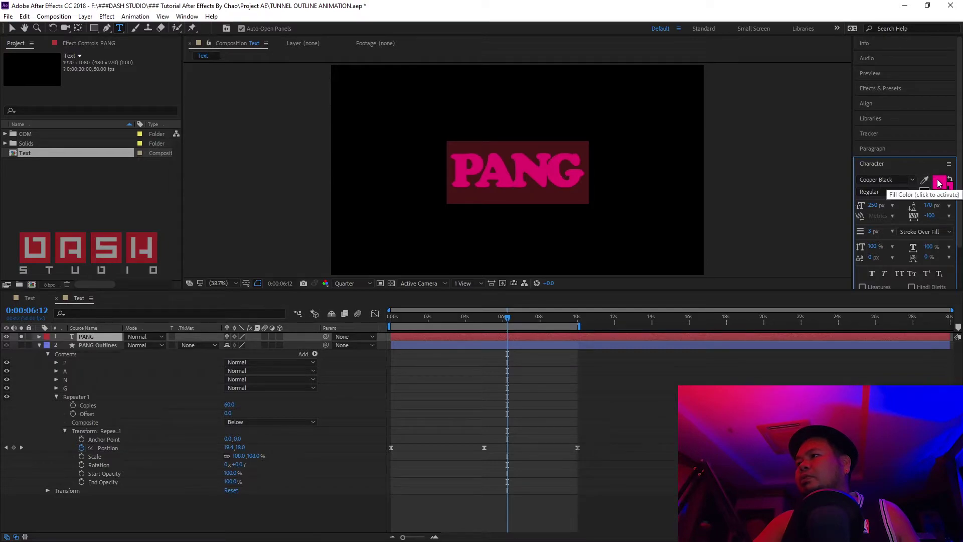
{"action": "left_click", "coordinate": [937, 184]}
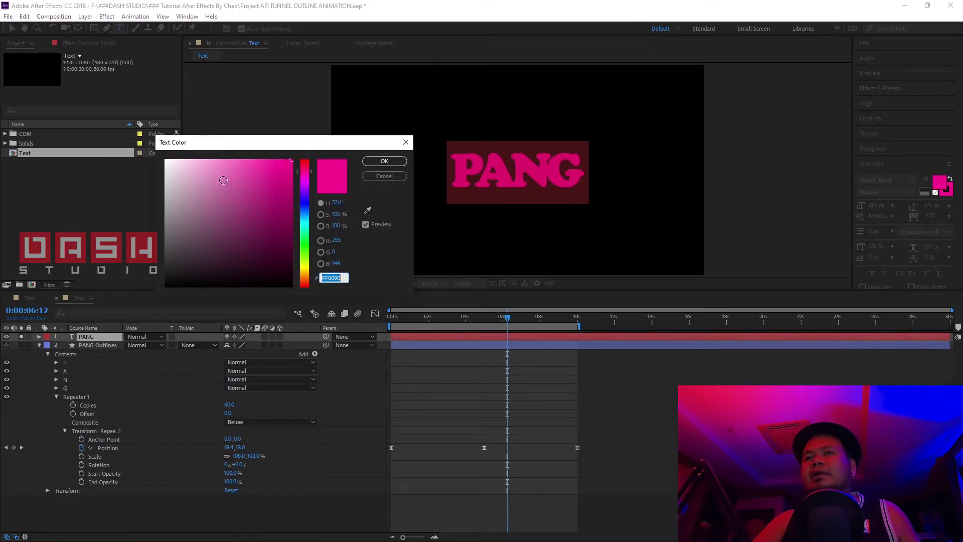
{"action": "left_click", "coordinate": [166, 160]}
{"action": "left_click", "coordinate": [386, 161]}
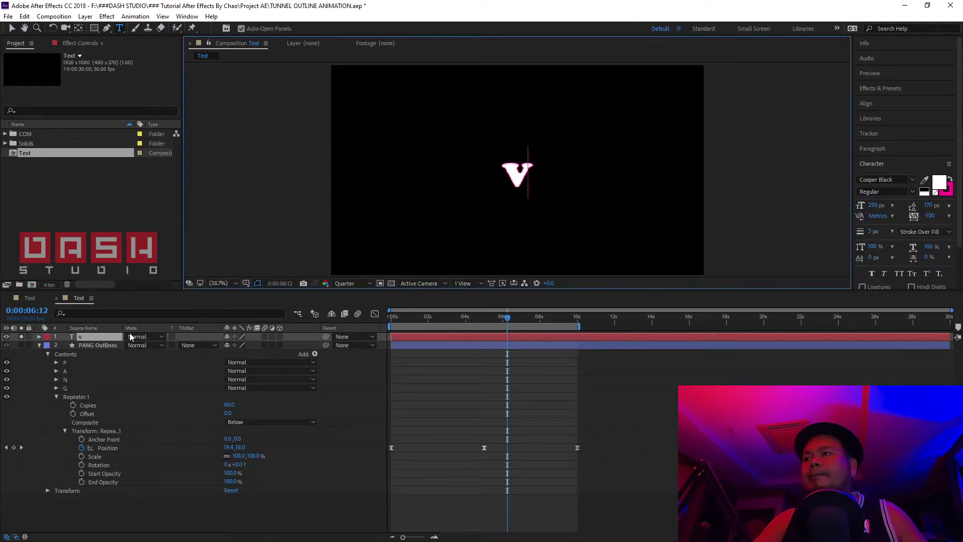
- Turn off solo for the PANG text layer and preview the white text over the animated tunnel
{"action": "left_click", "coordinate": [21, 337]}
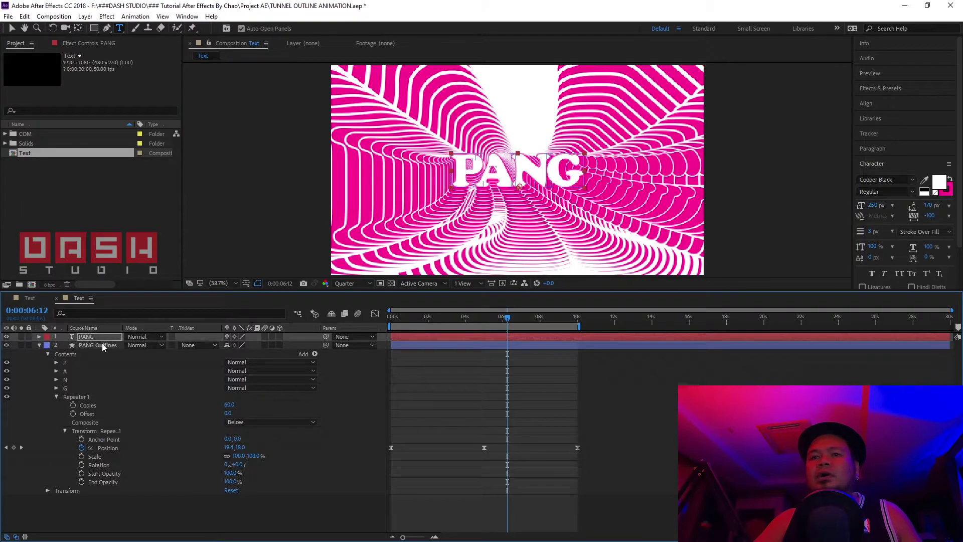
{"action": "key", "text": "v"}
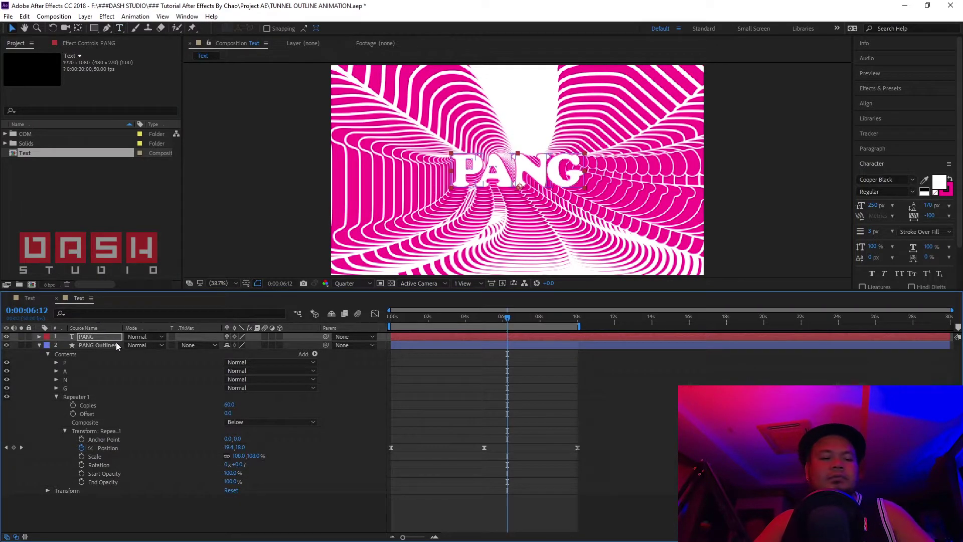
{"action": "left_click", "coordinate": [498, 426]}
{"action": "key", "text": "space"}
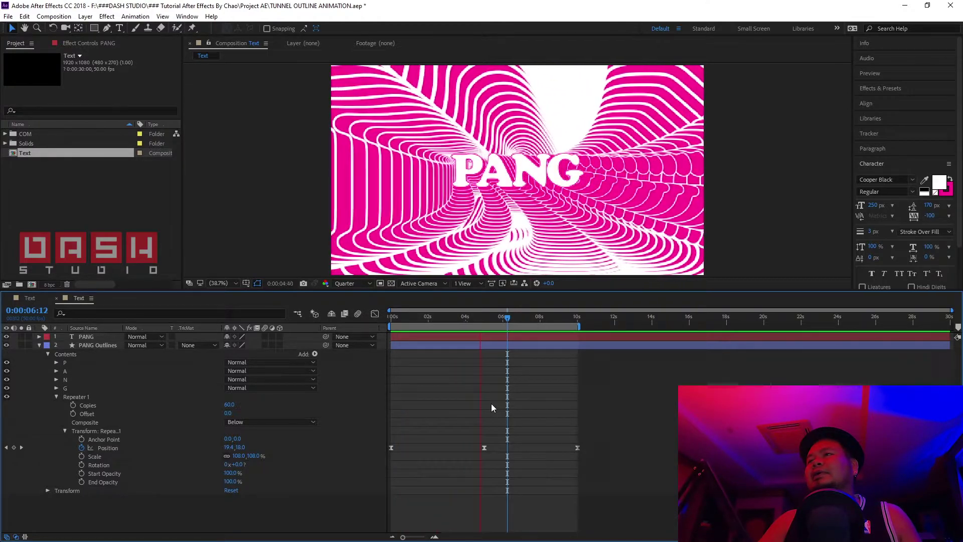
{"action": "key", "text": "space"}
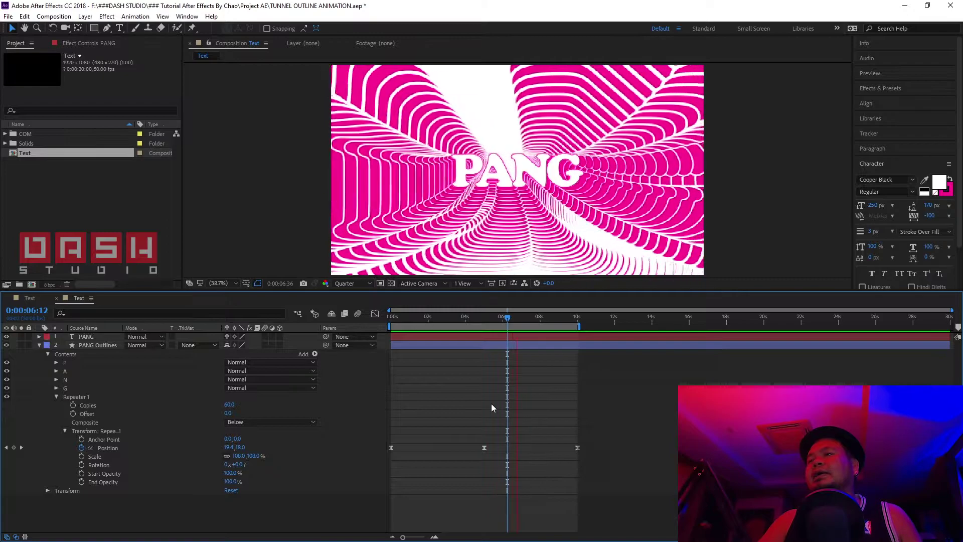